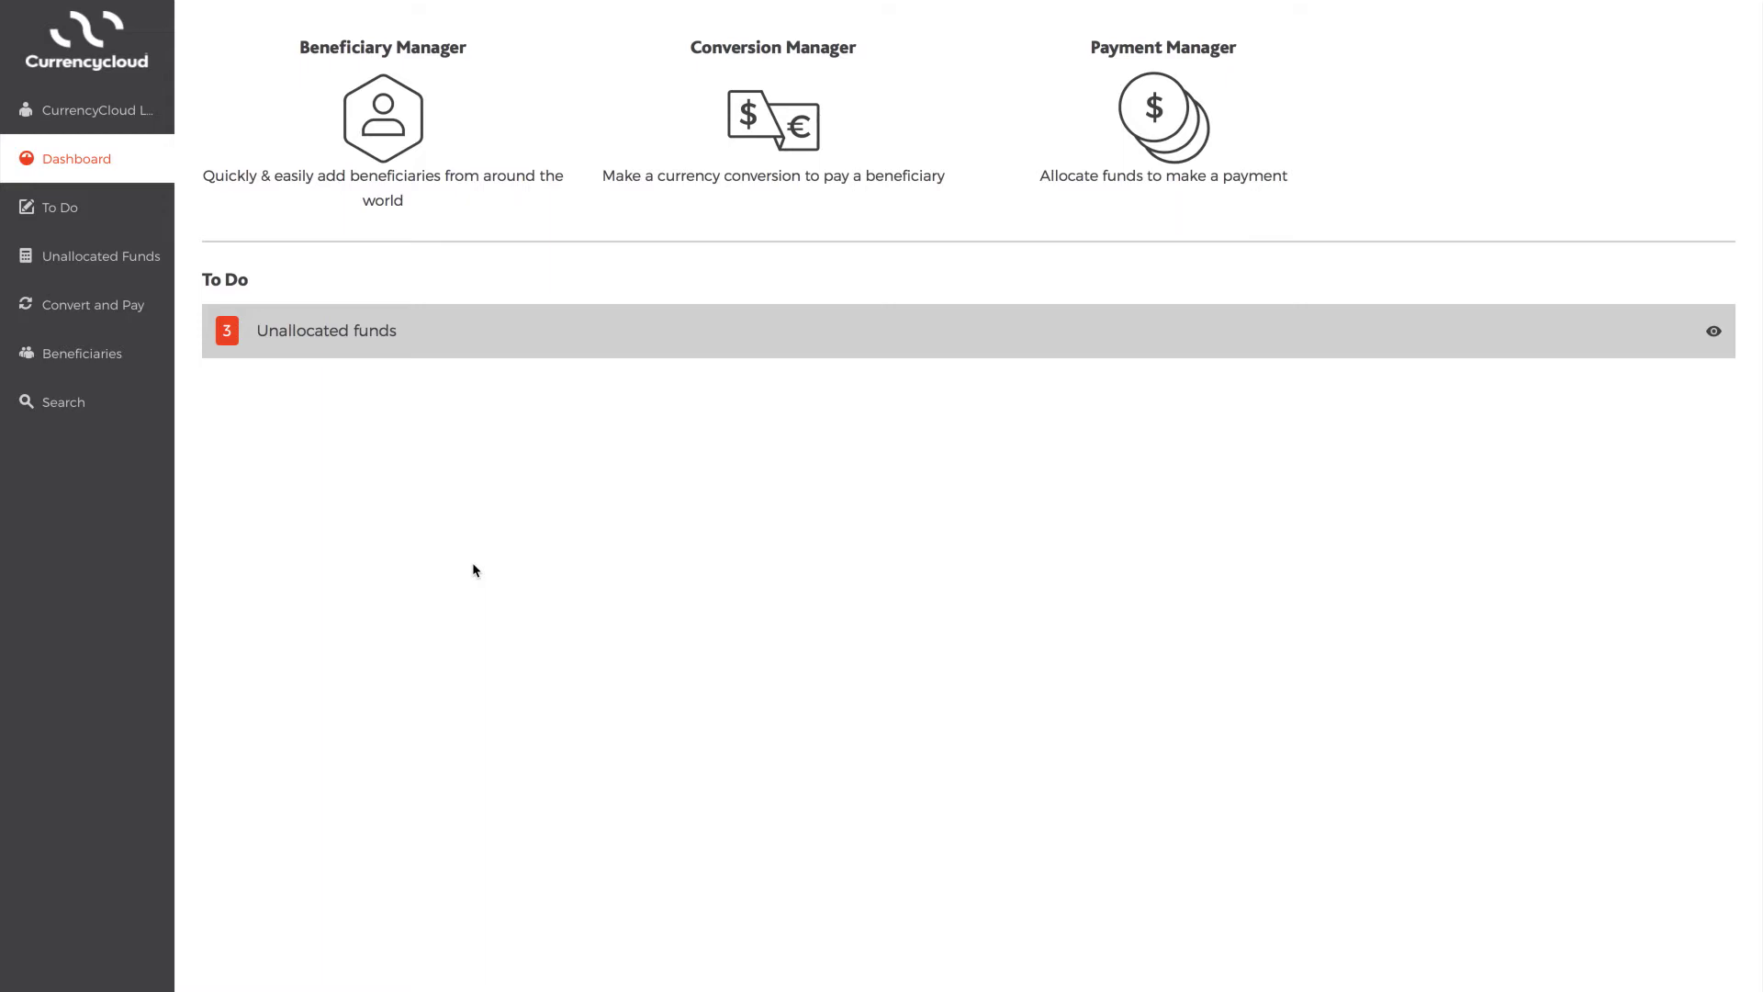
# - Start a new conversion selling Pound Sterling (GBP) and buying US Dollar (USD)
pyautogui.click(107, 297)
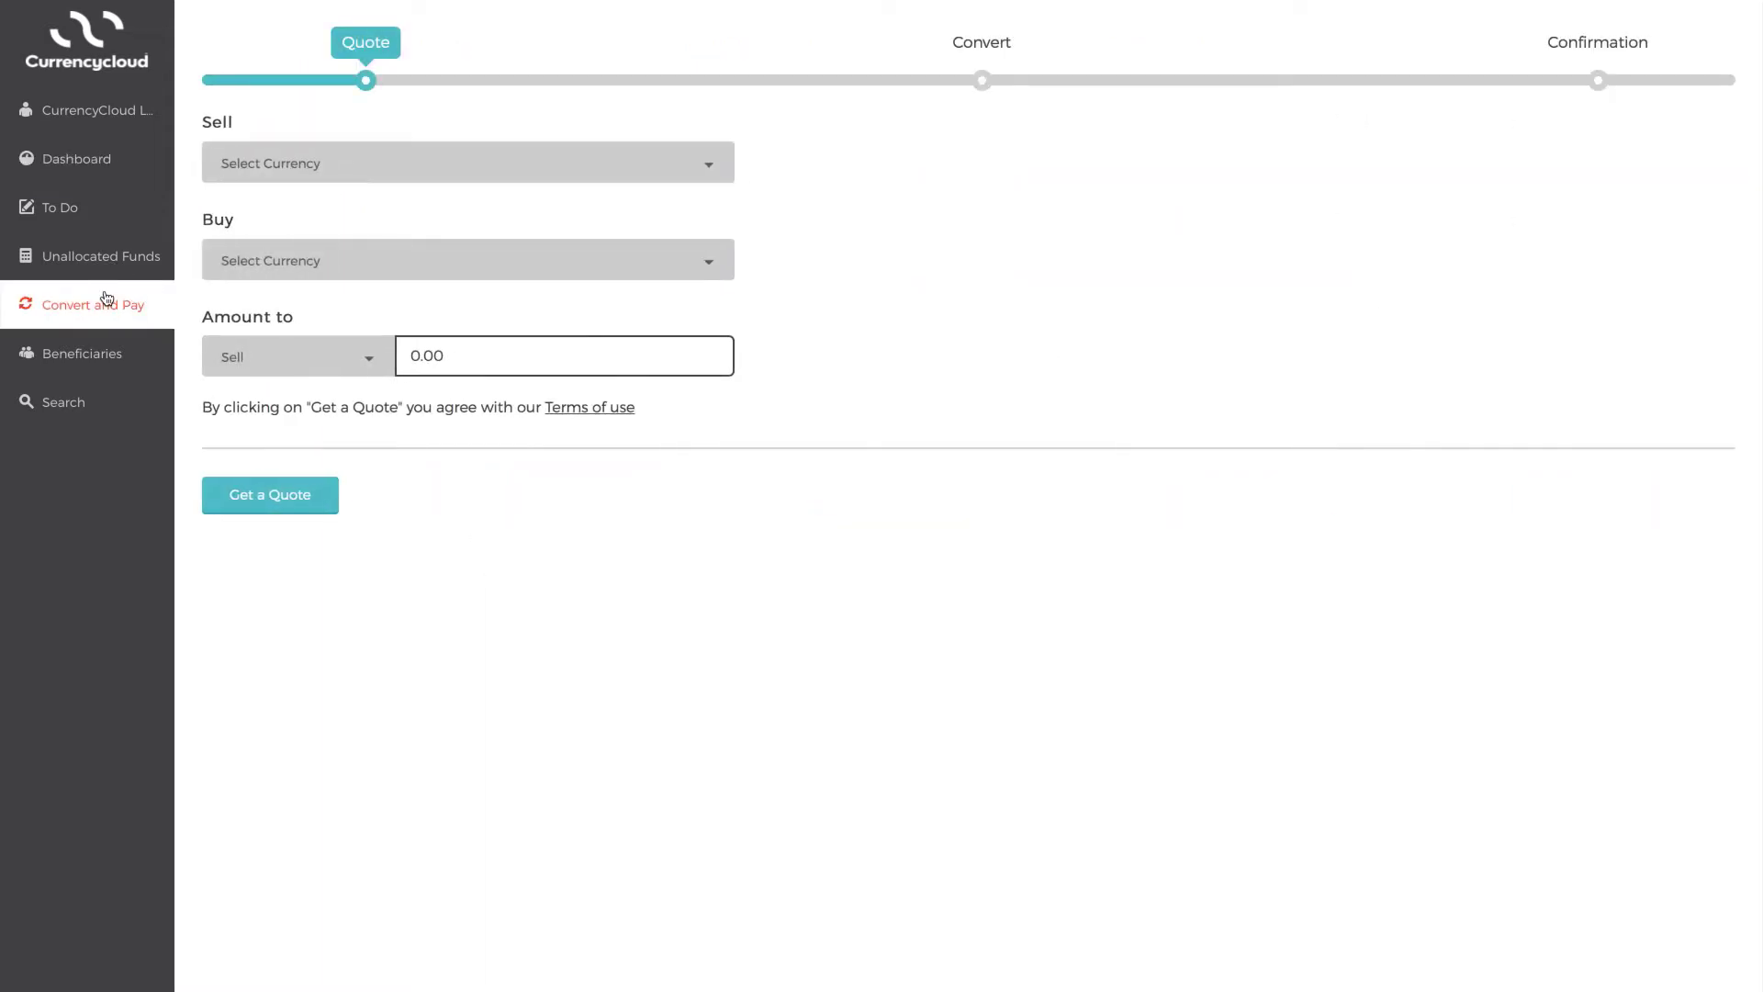
pyautogui.click(323, 171)
pyautogui.write('sterl')
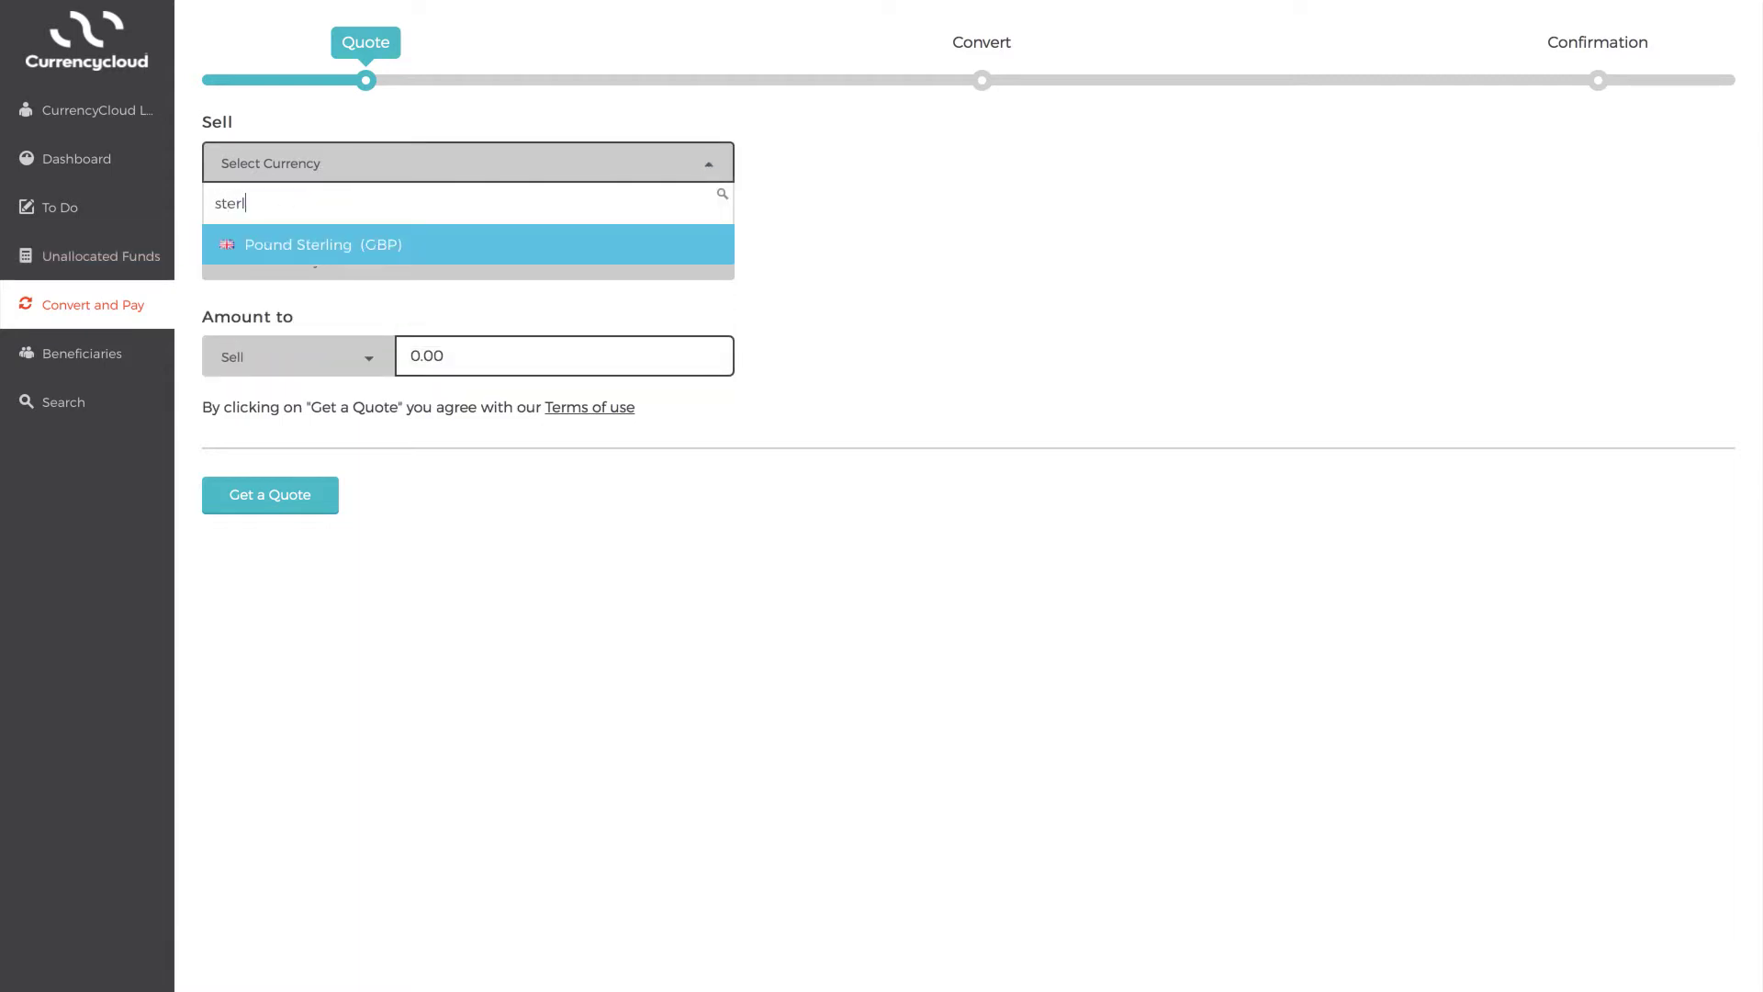
pyautogui.click(335, 264)
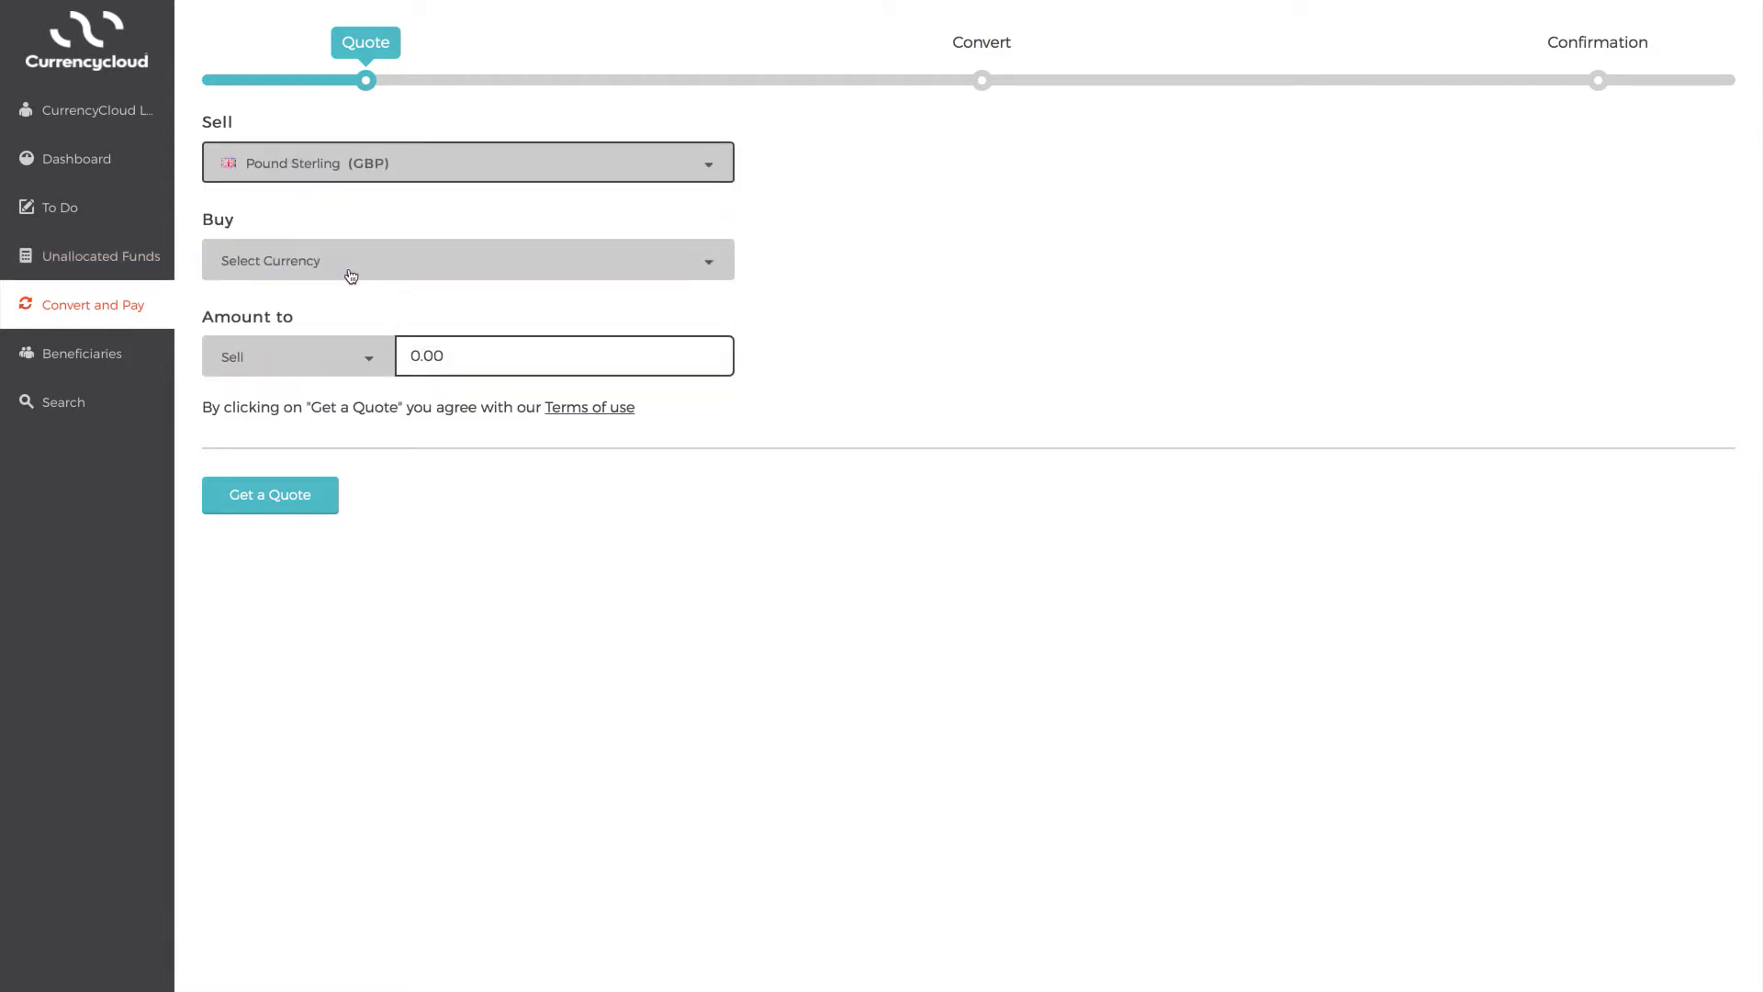
pyautogui.click(354, 271)
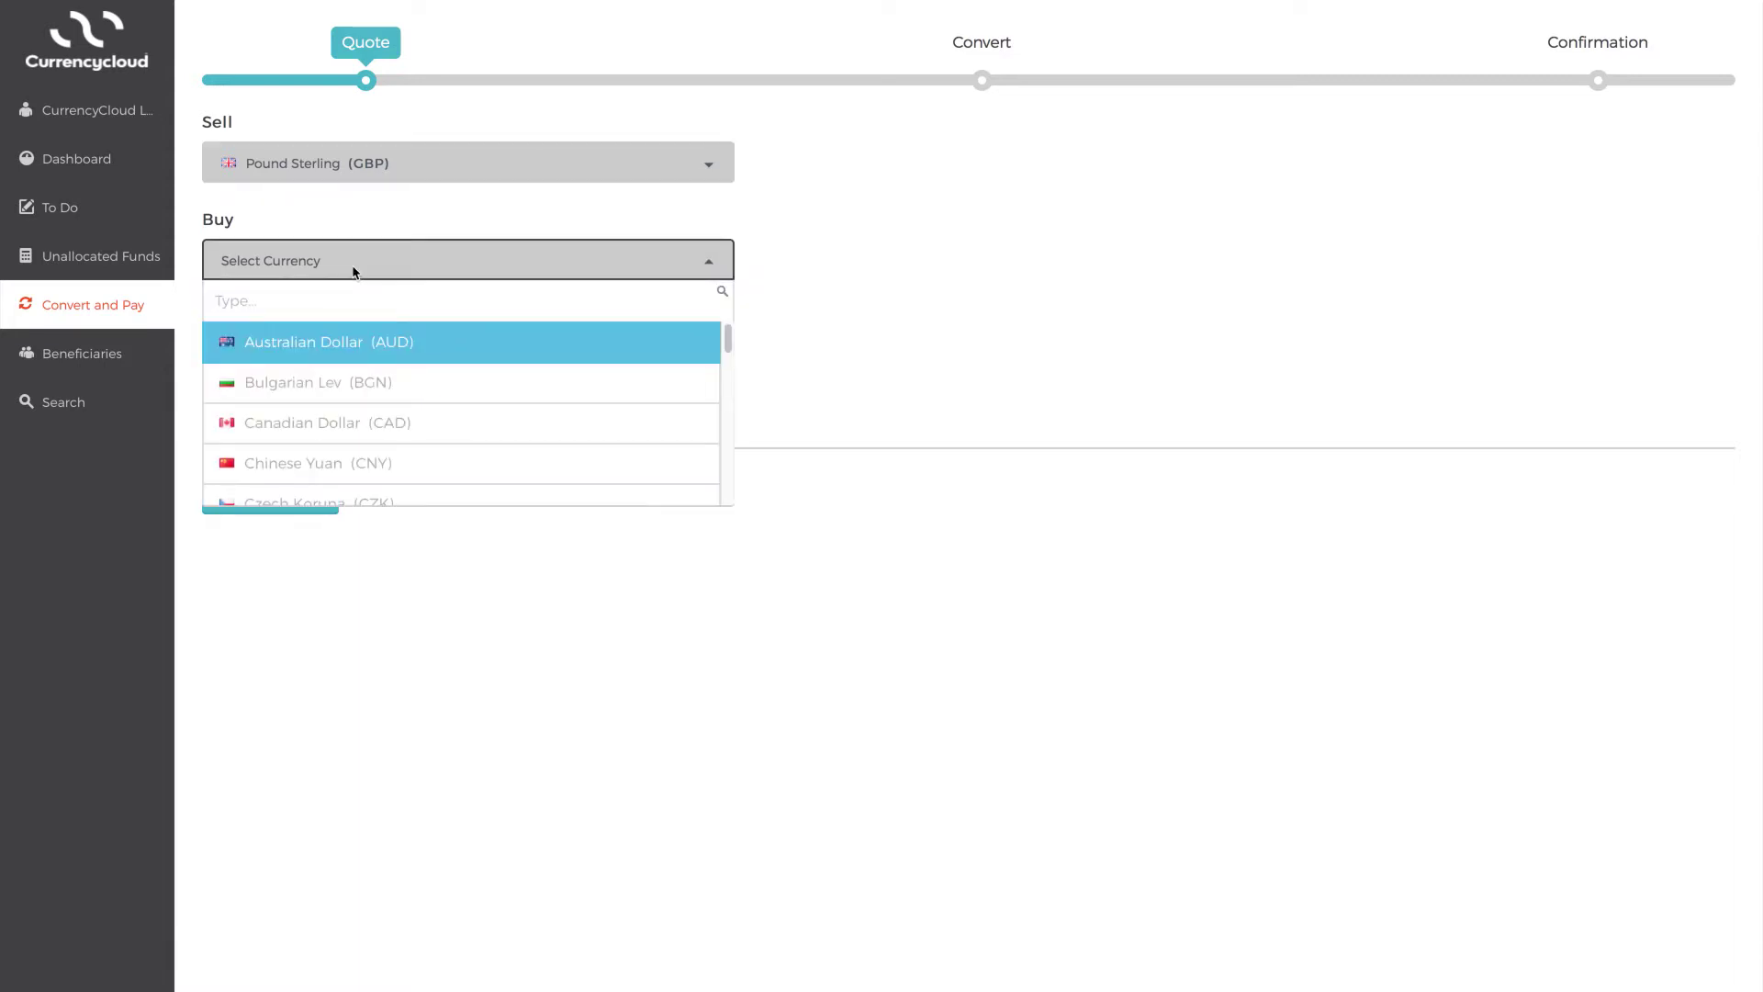
pyautogui.write('united')
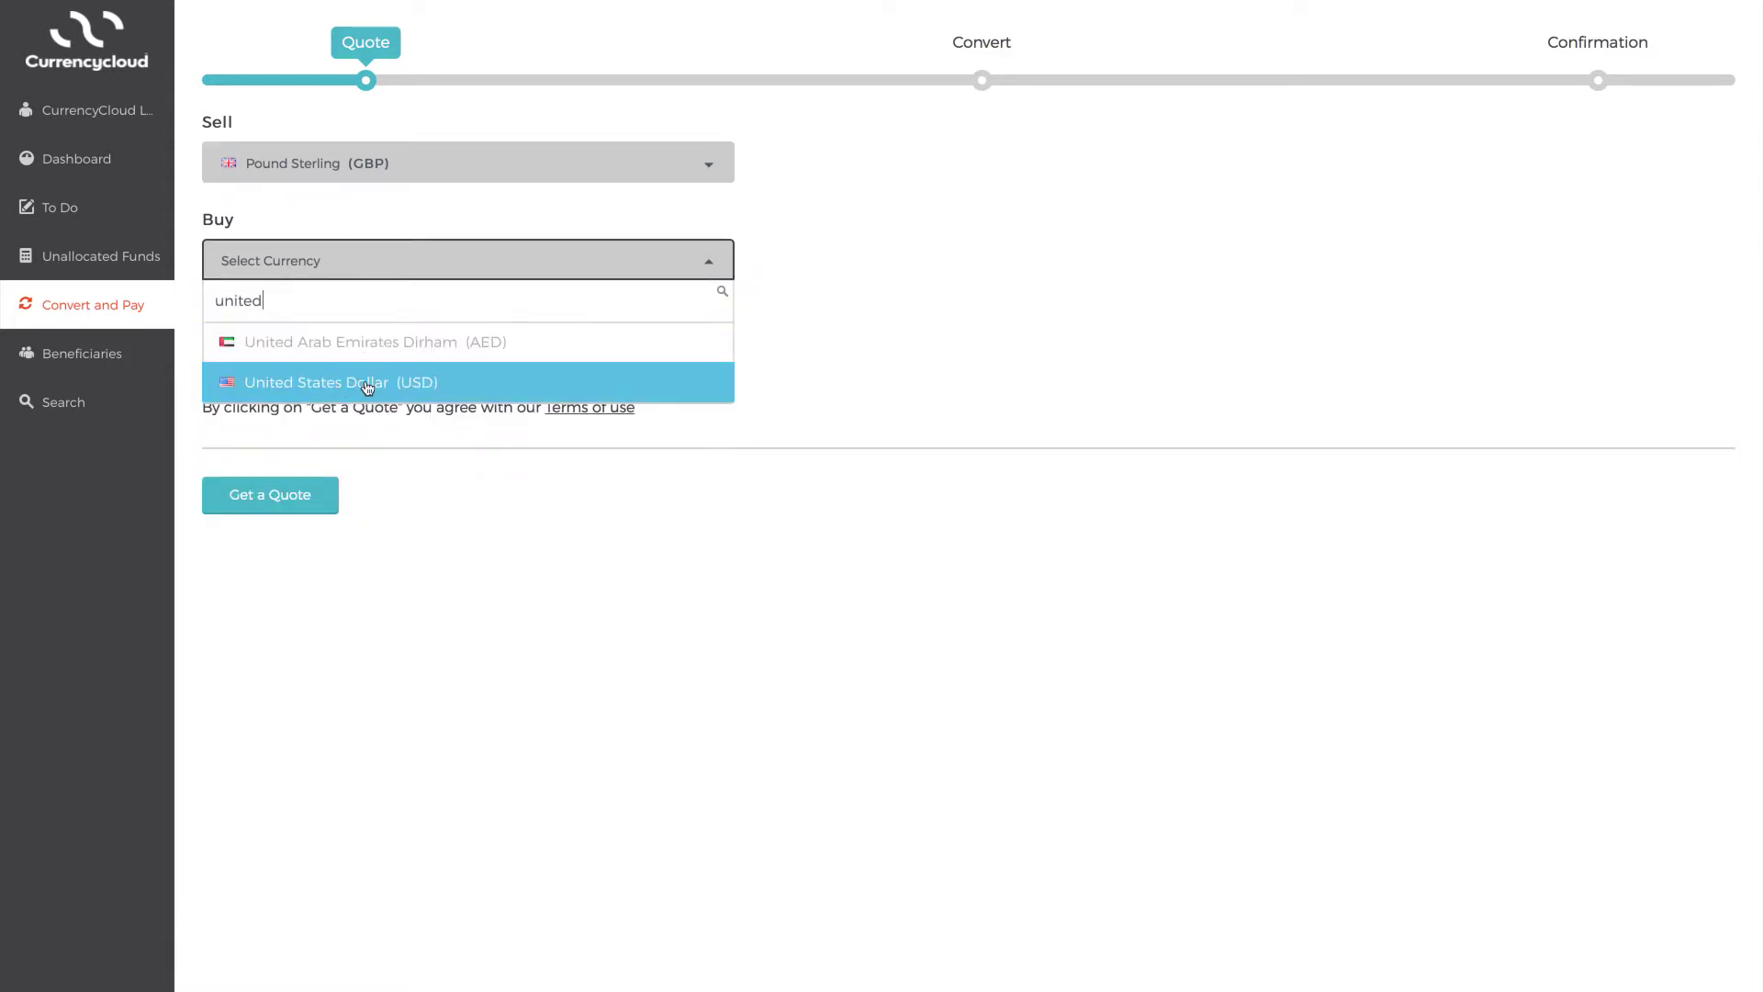
pyautogui.click(367, 384)
# - Enter 25,000 GBP to sell, set the conversion date to 27 Oct 2016, and request a quote
pyautogui.click(511, 347)
pyautogui.write('25')
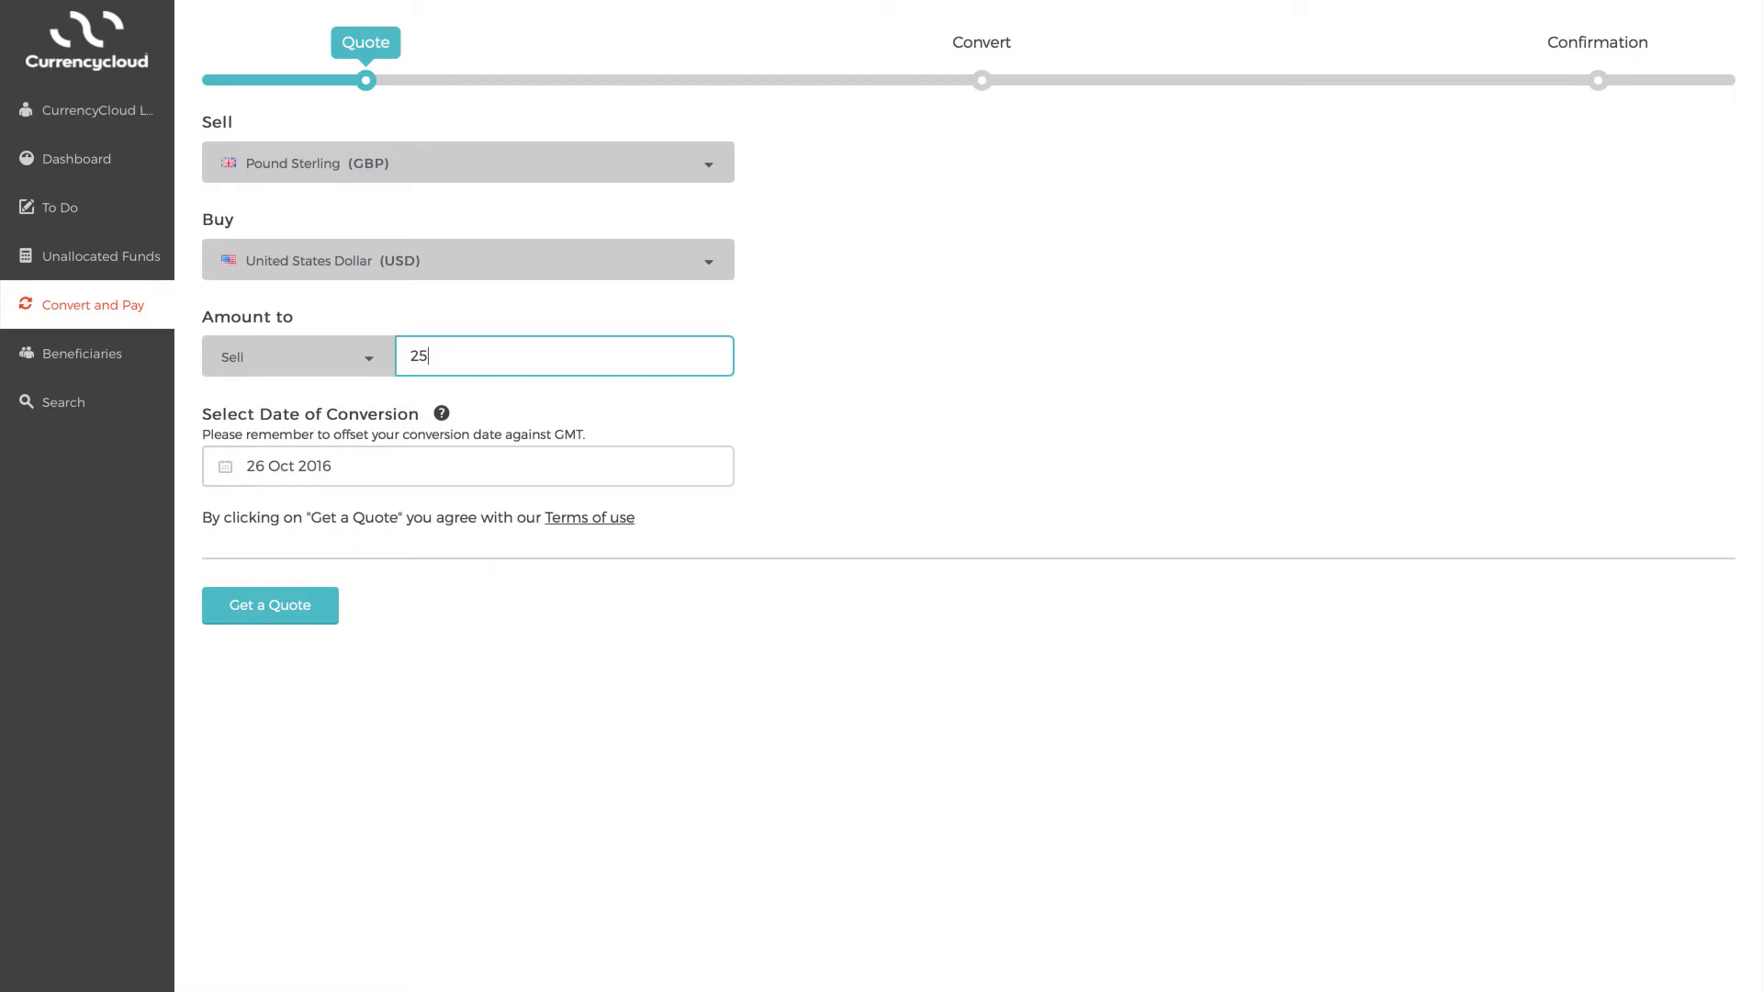
pyautogui.write('000')
pyautogui.click(480, 470)
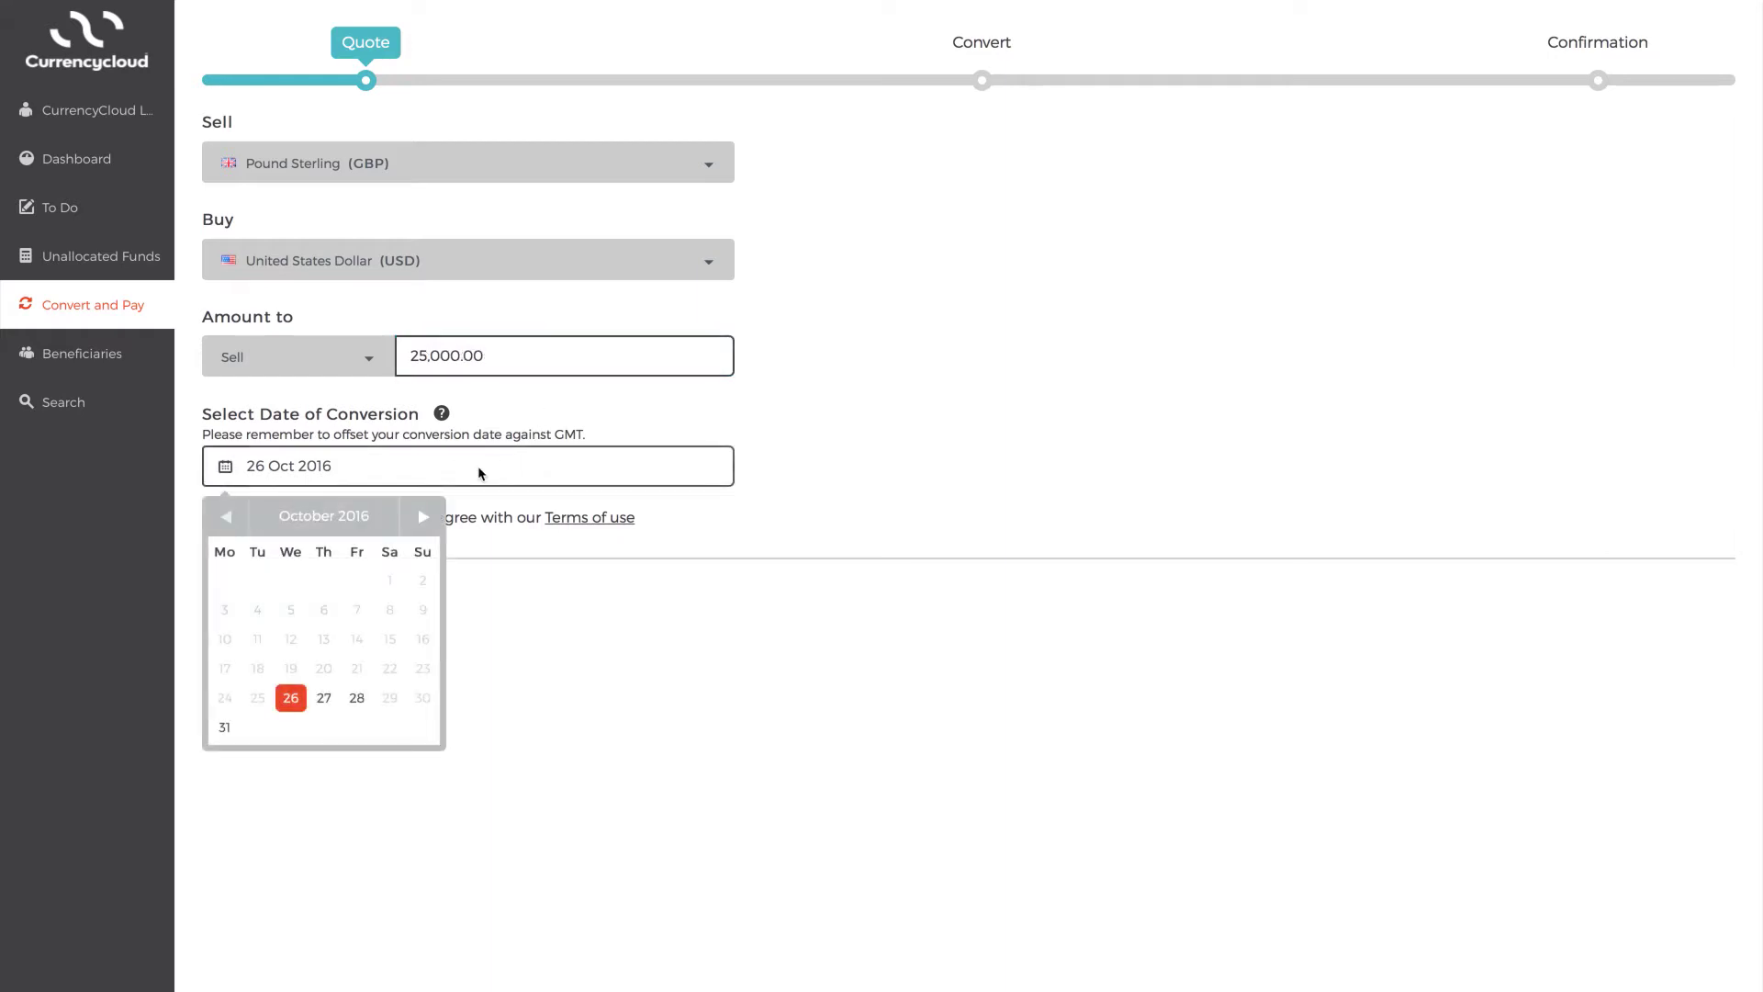
pyautogui.click(315, 704)
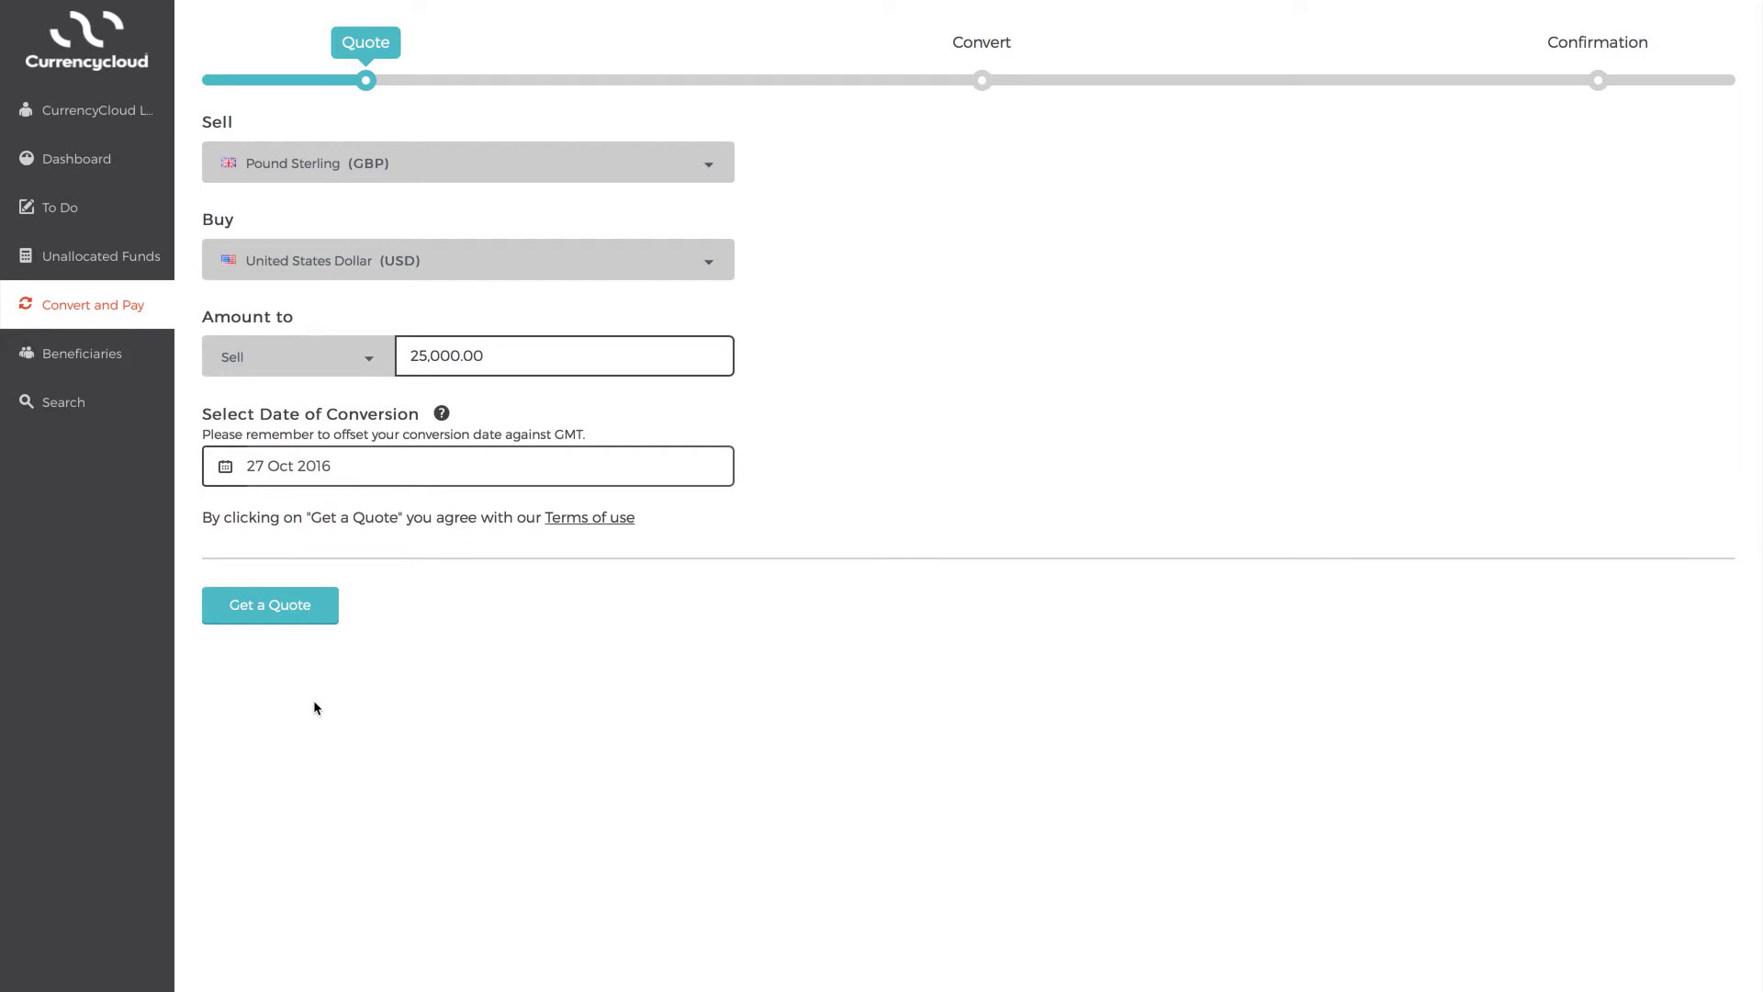
pyautogui.click(285, 617)
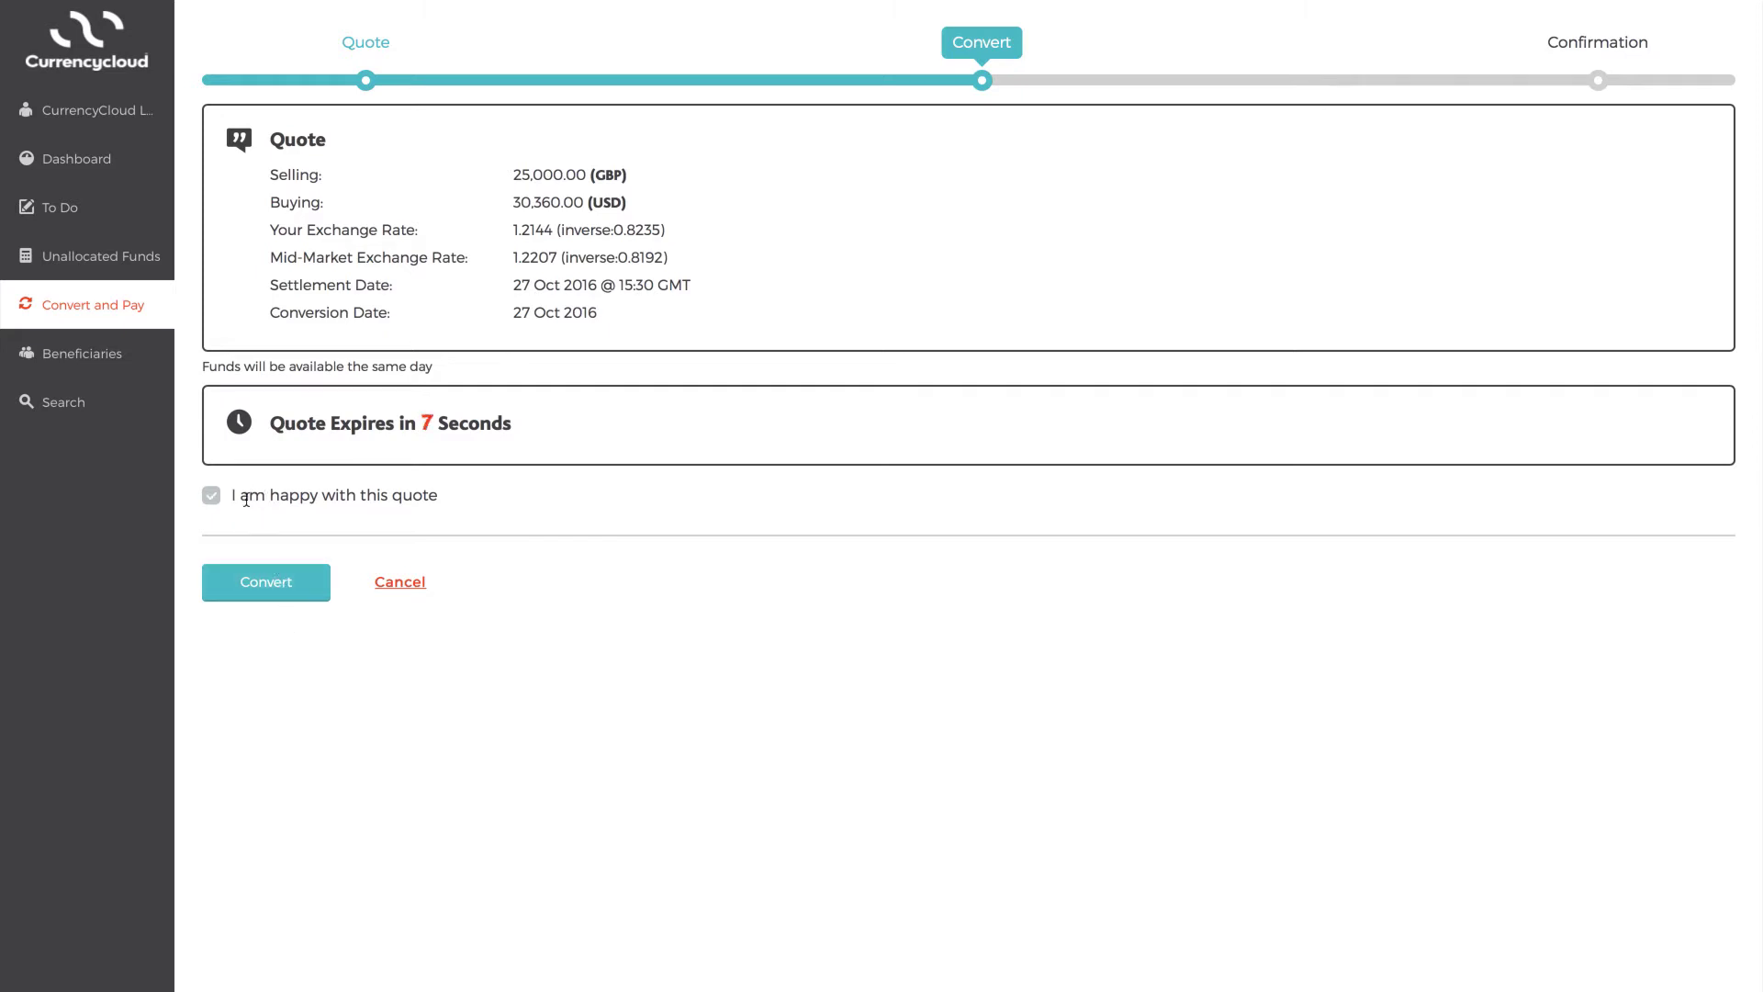
# - Tick 'I am happy with this quote' to accept the 25,000.00 GBP to USD quote
pyautogui.click(246, 497)
# - Convert 25,000.00 GBP into 30,355.00 USD, then choose Pay Now to pay it out
pyautogui.click(258, 596)
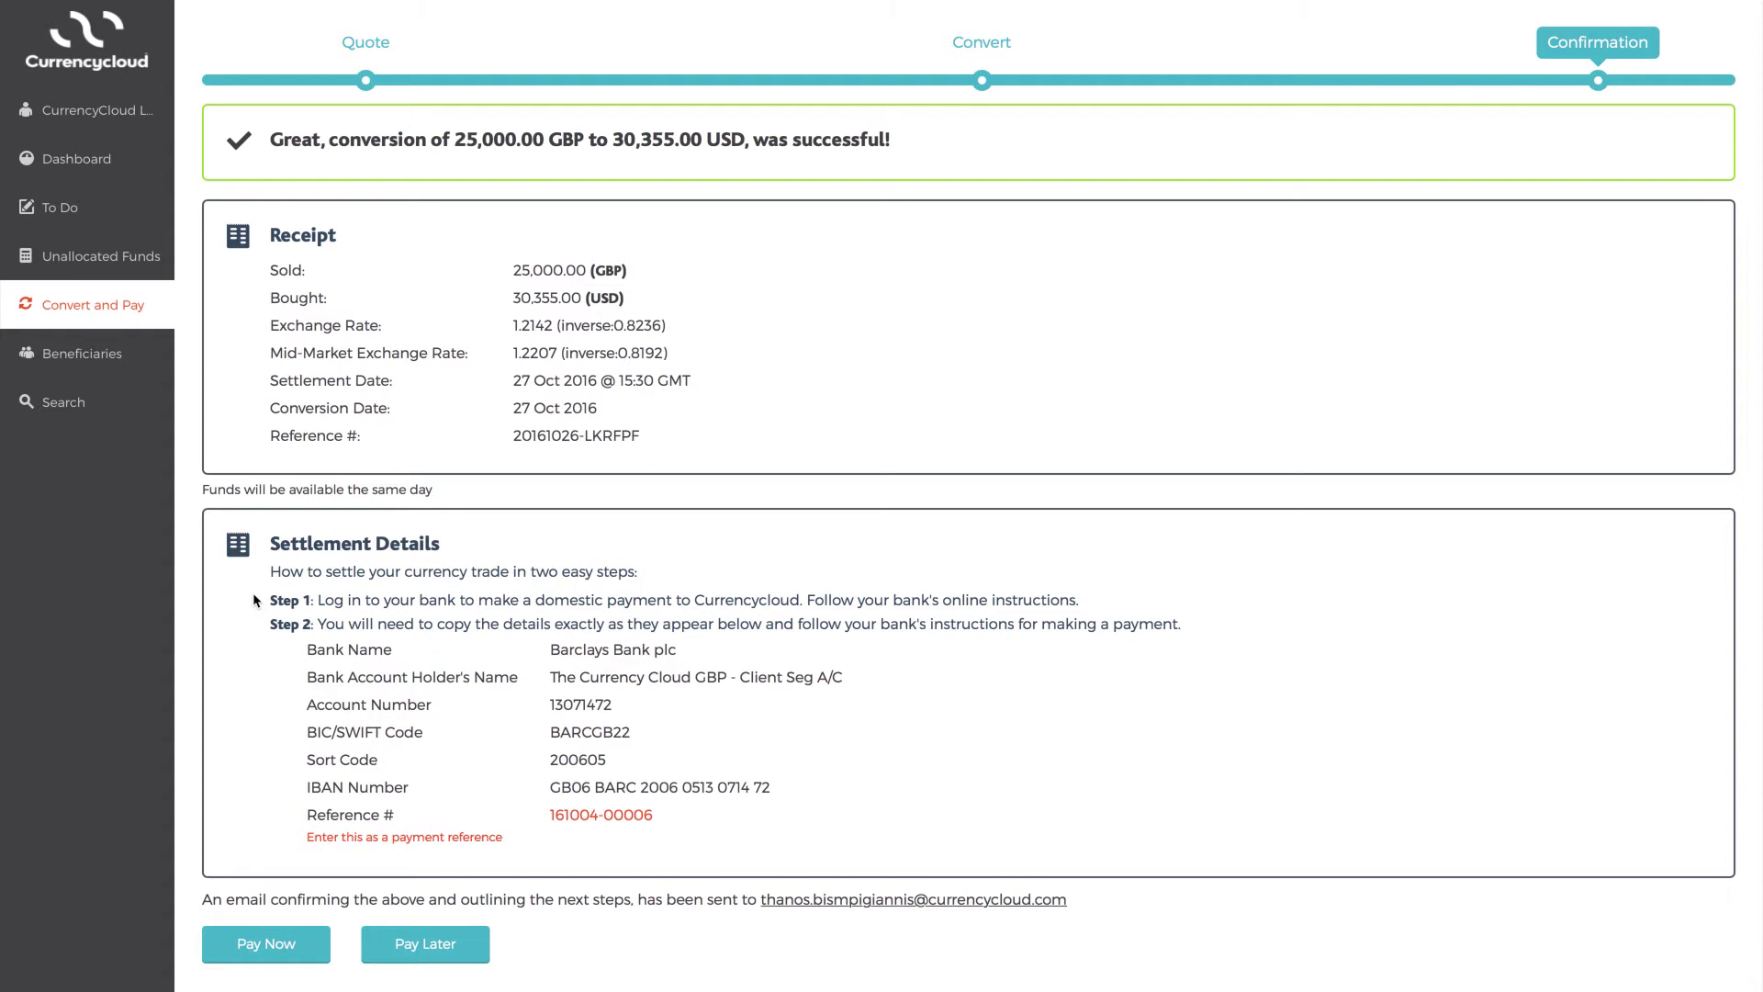
pyautogui.click(264, 942)
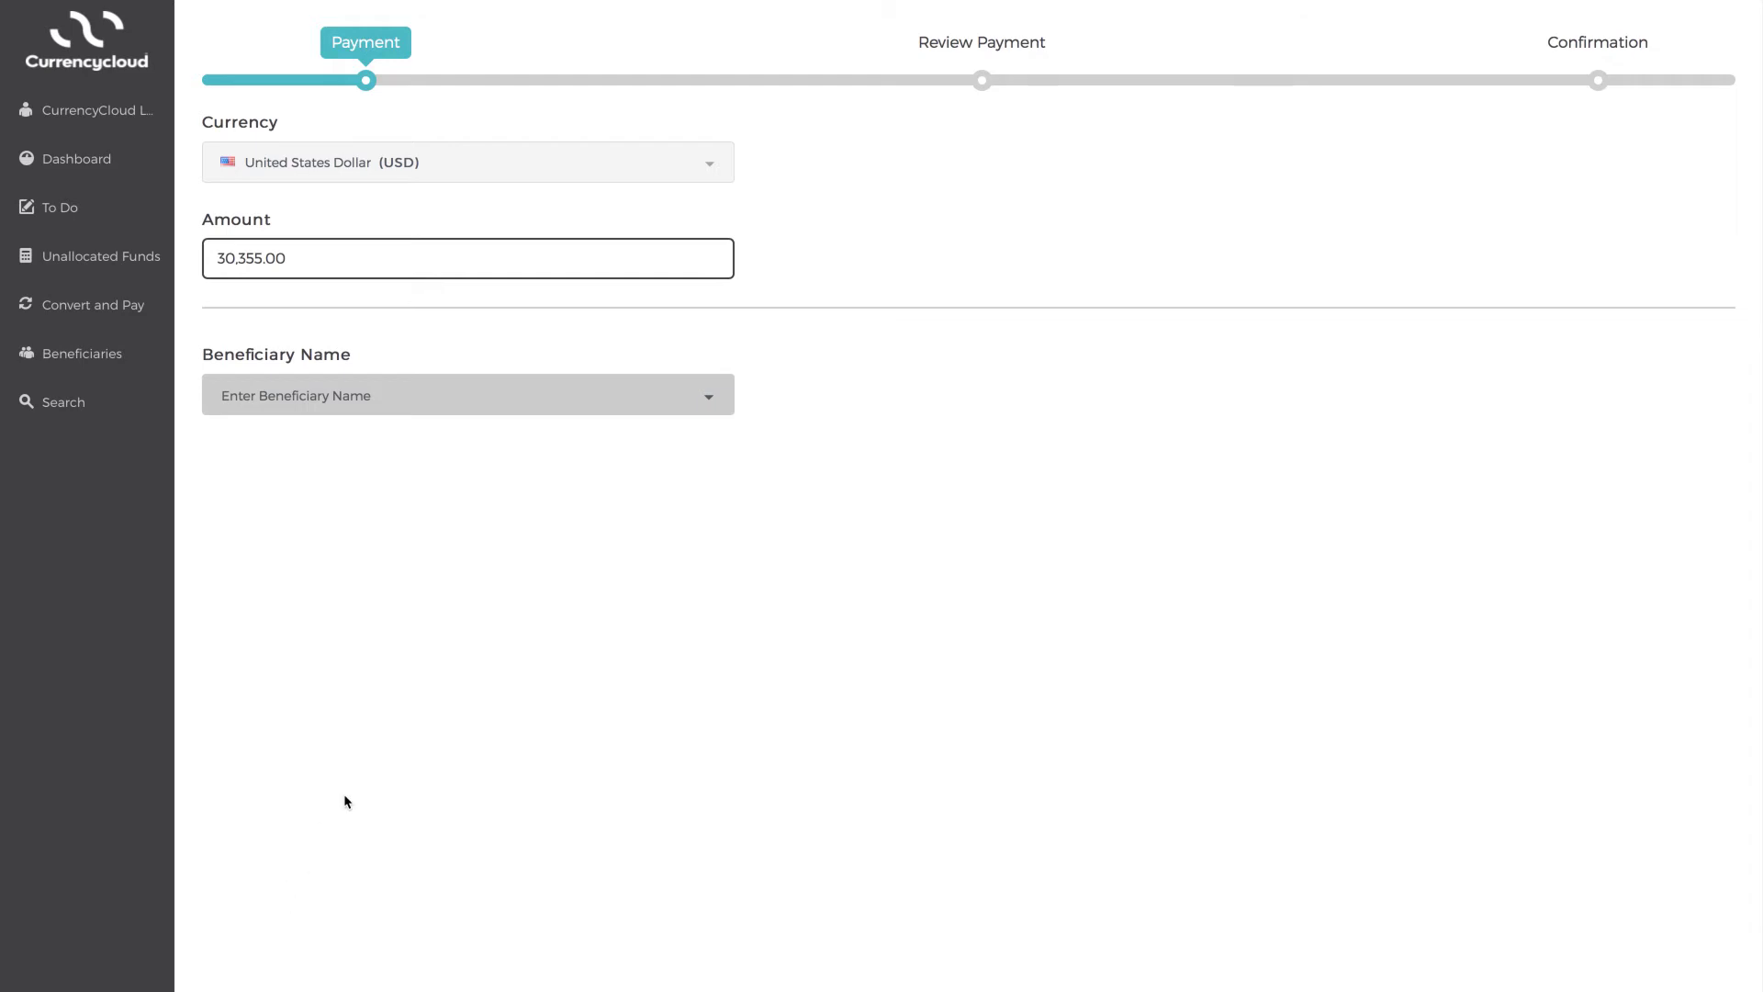
# - Select the saved Barclays-account beneficiary and mark yourself as the payer
pyautogui.click(592, 402)
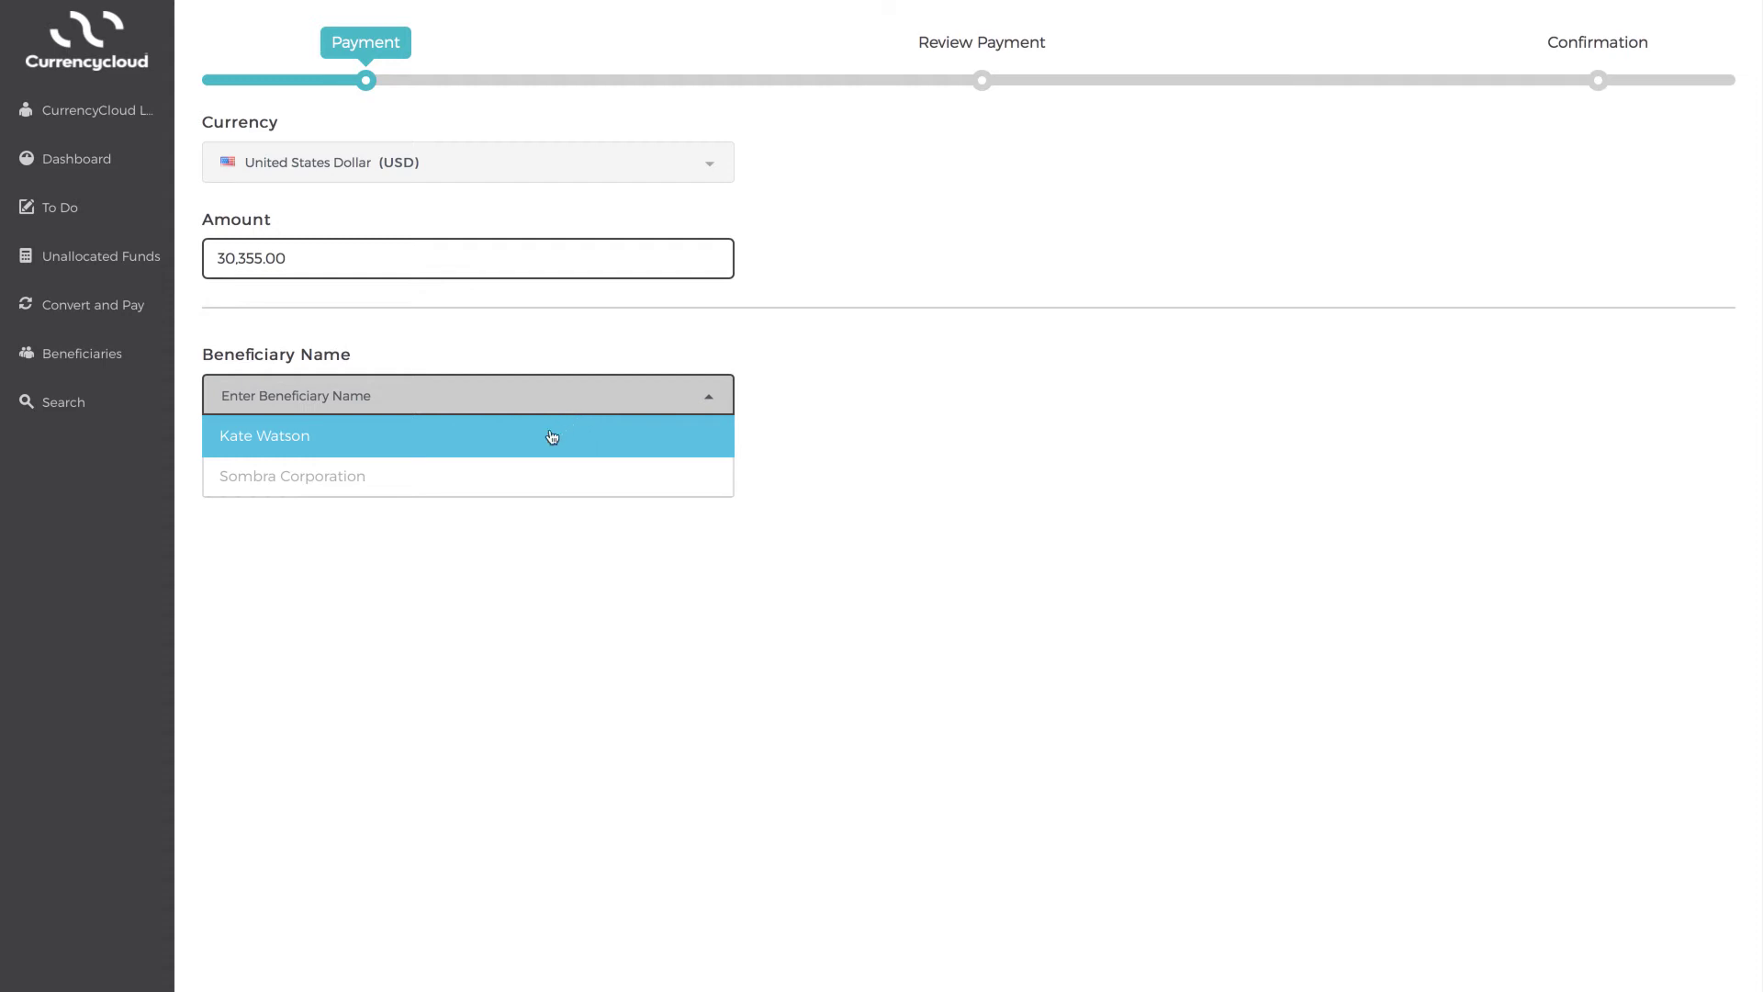
pyautogui.click(550, 432)
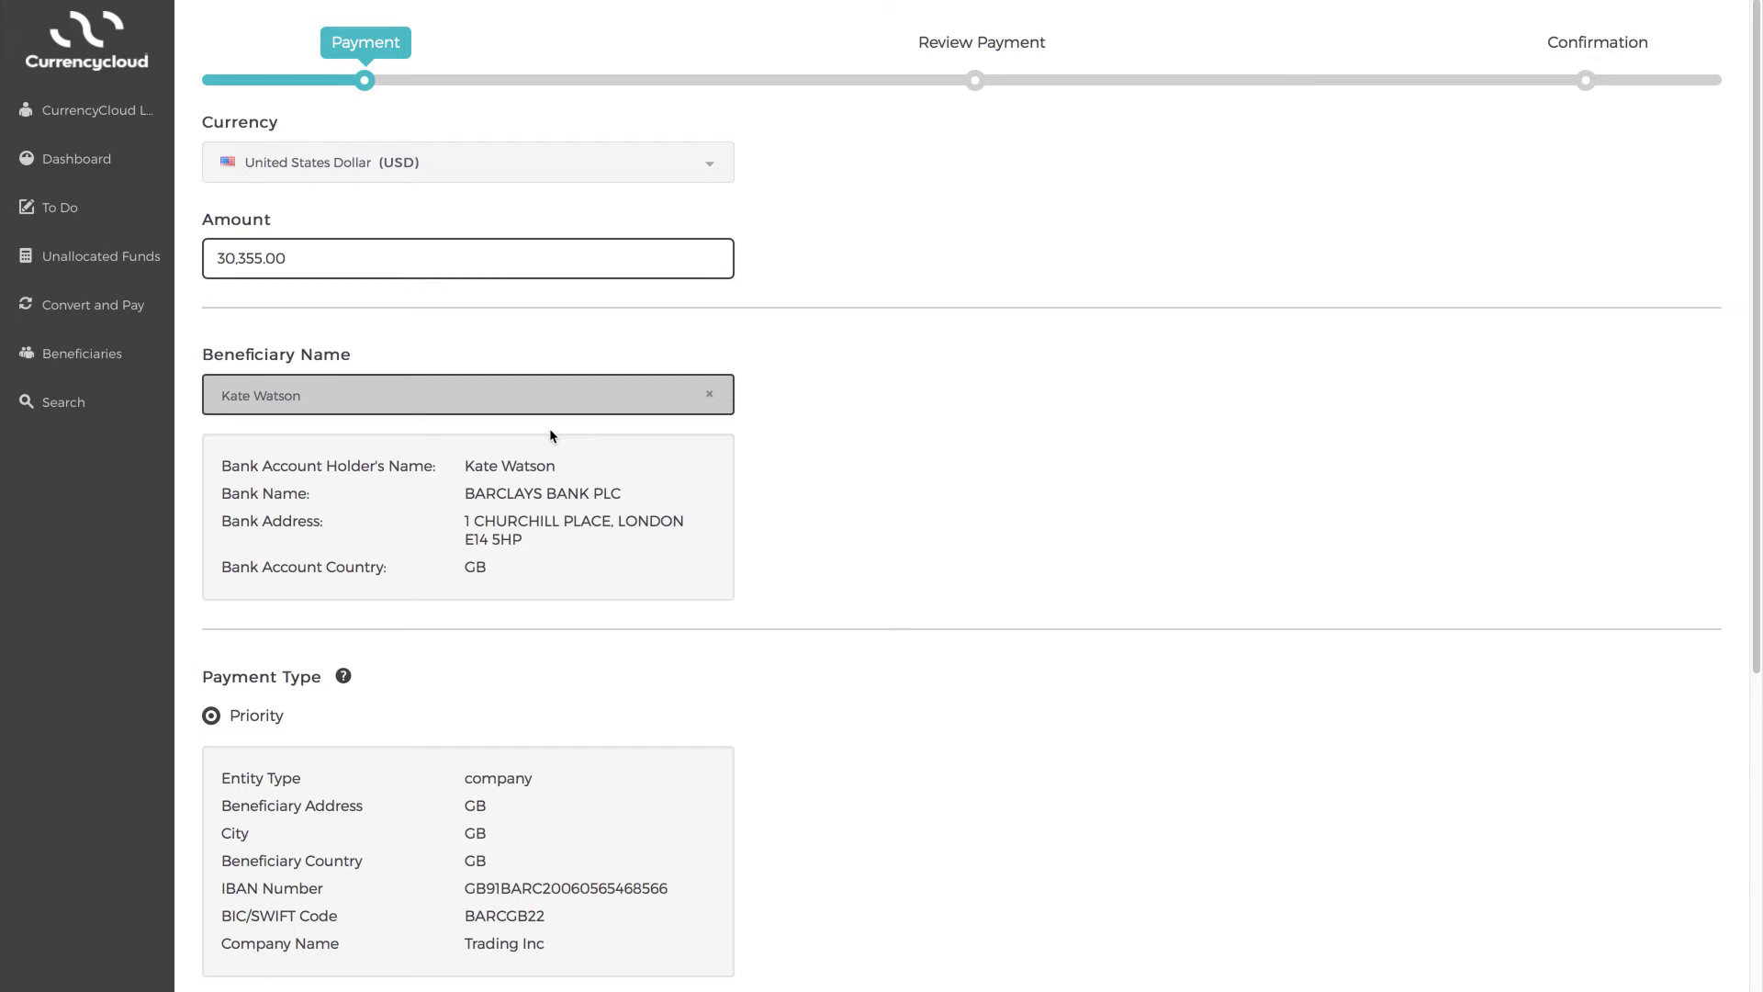
pyautogui.scroll(-7, 549, 432)
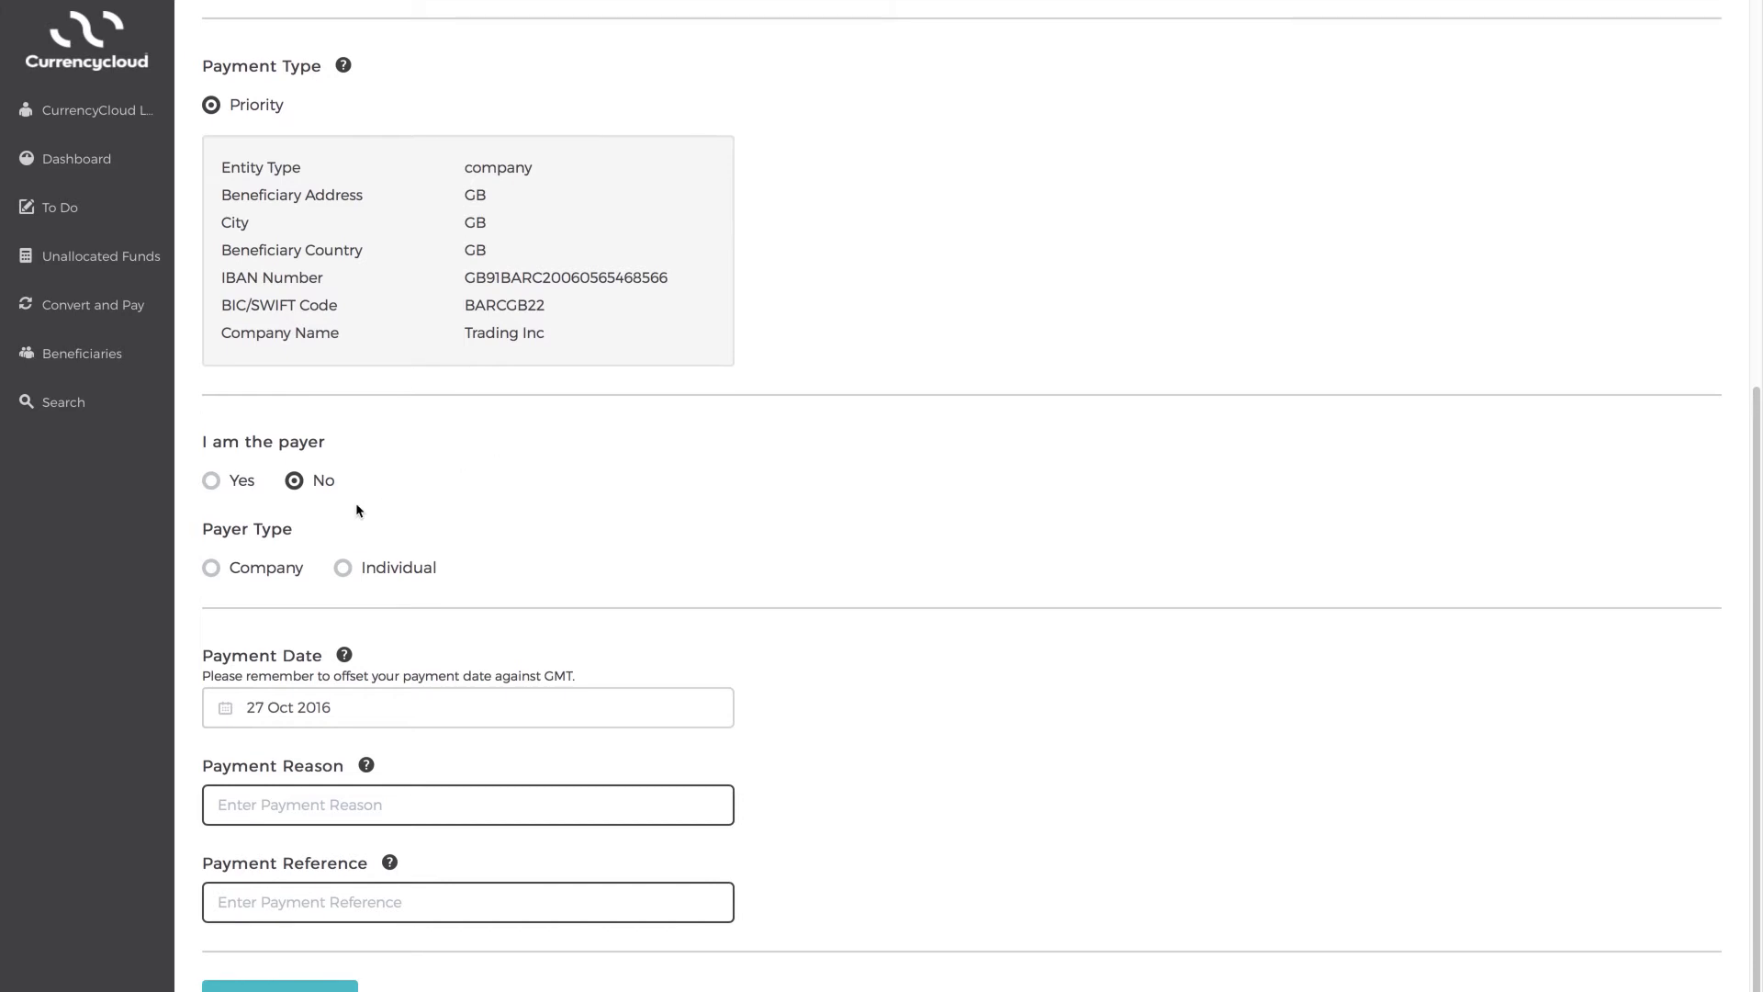
pyautogui.click(234, 482)
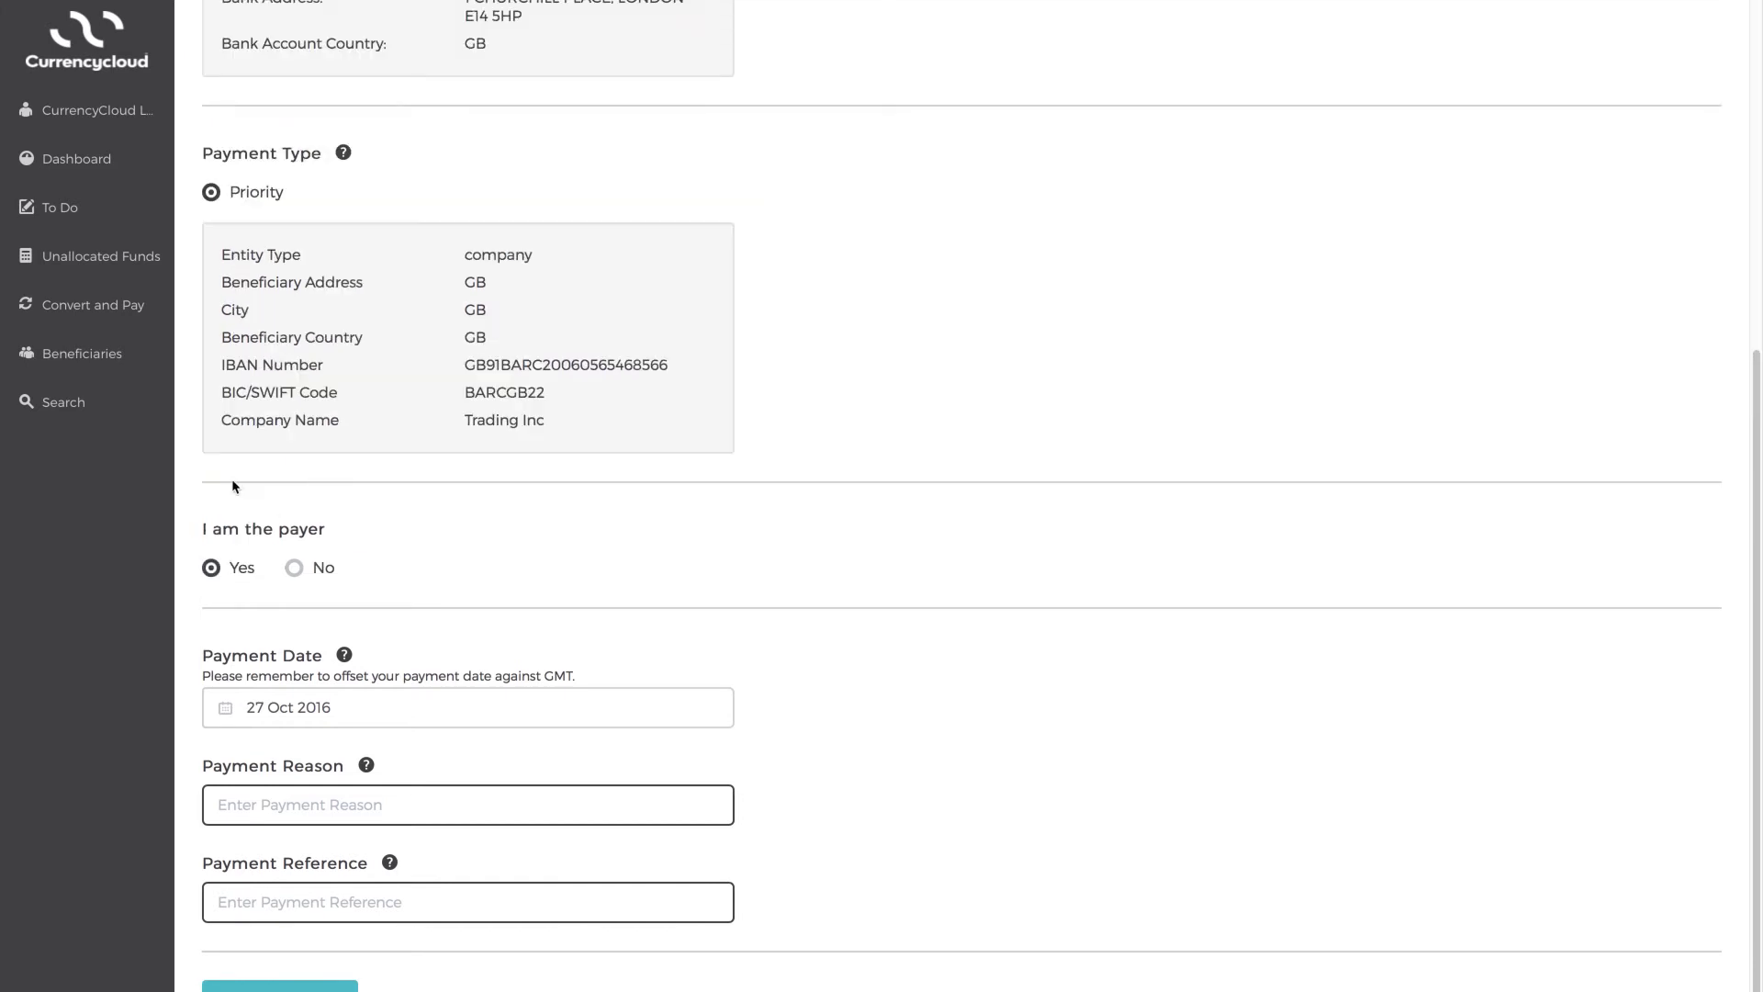
# - Enter payment reason Invoices and reference invoice_00021, then submit the payment for review
pyautogui.click(315, 800)
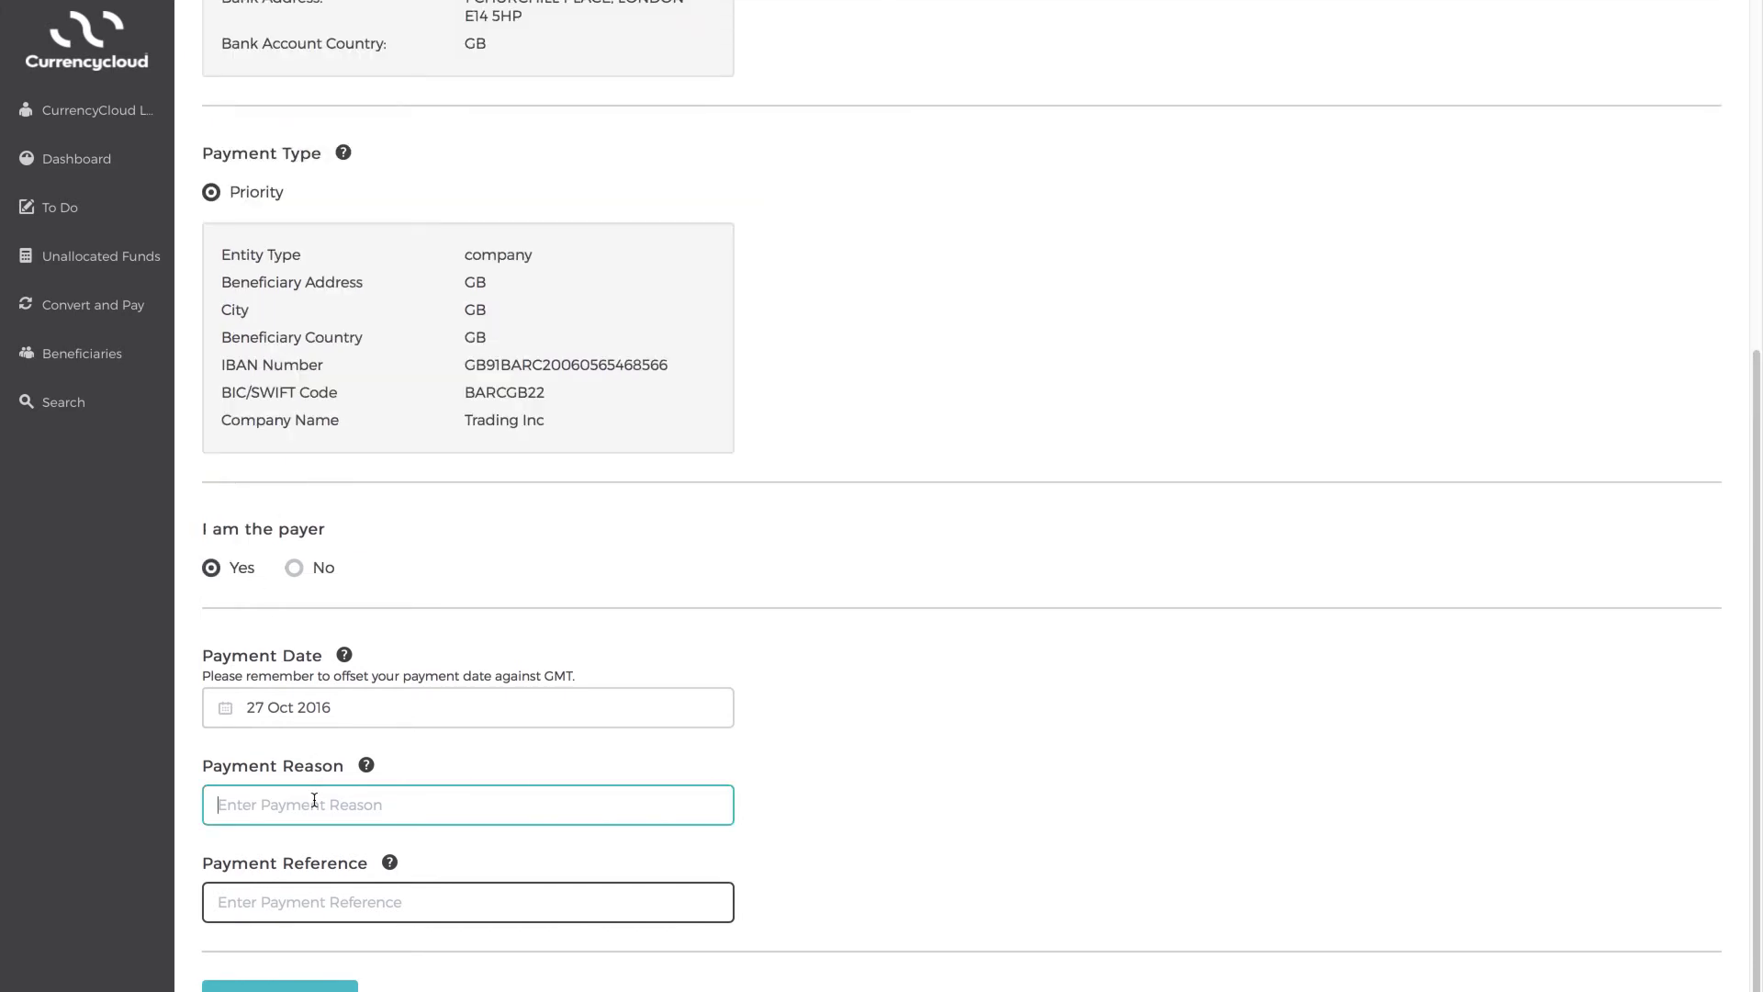
pyautogui.write('Invoices')
pyautogui.press('Tab')
pyautogui.write('i')
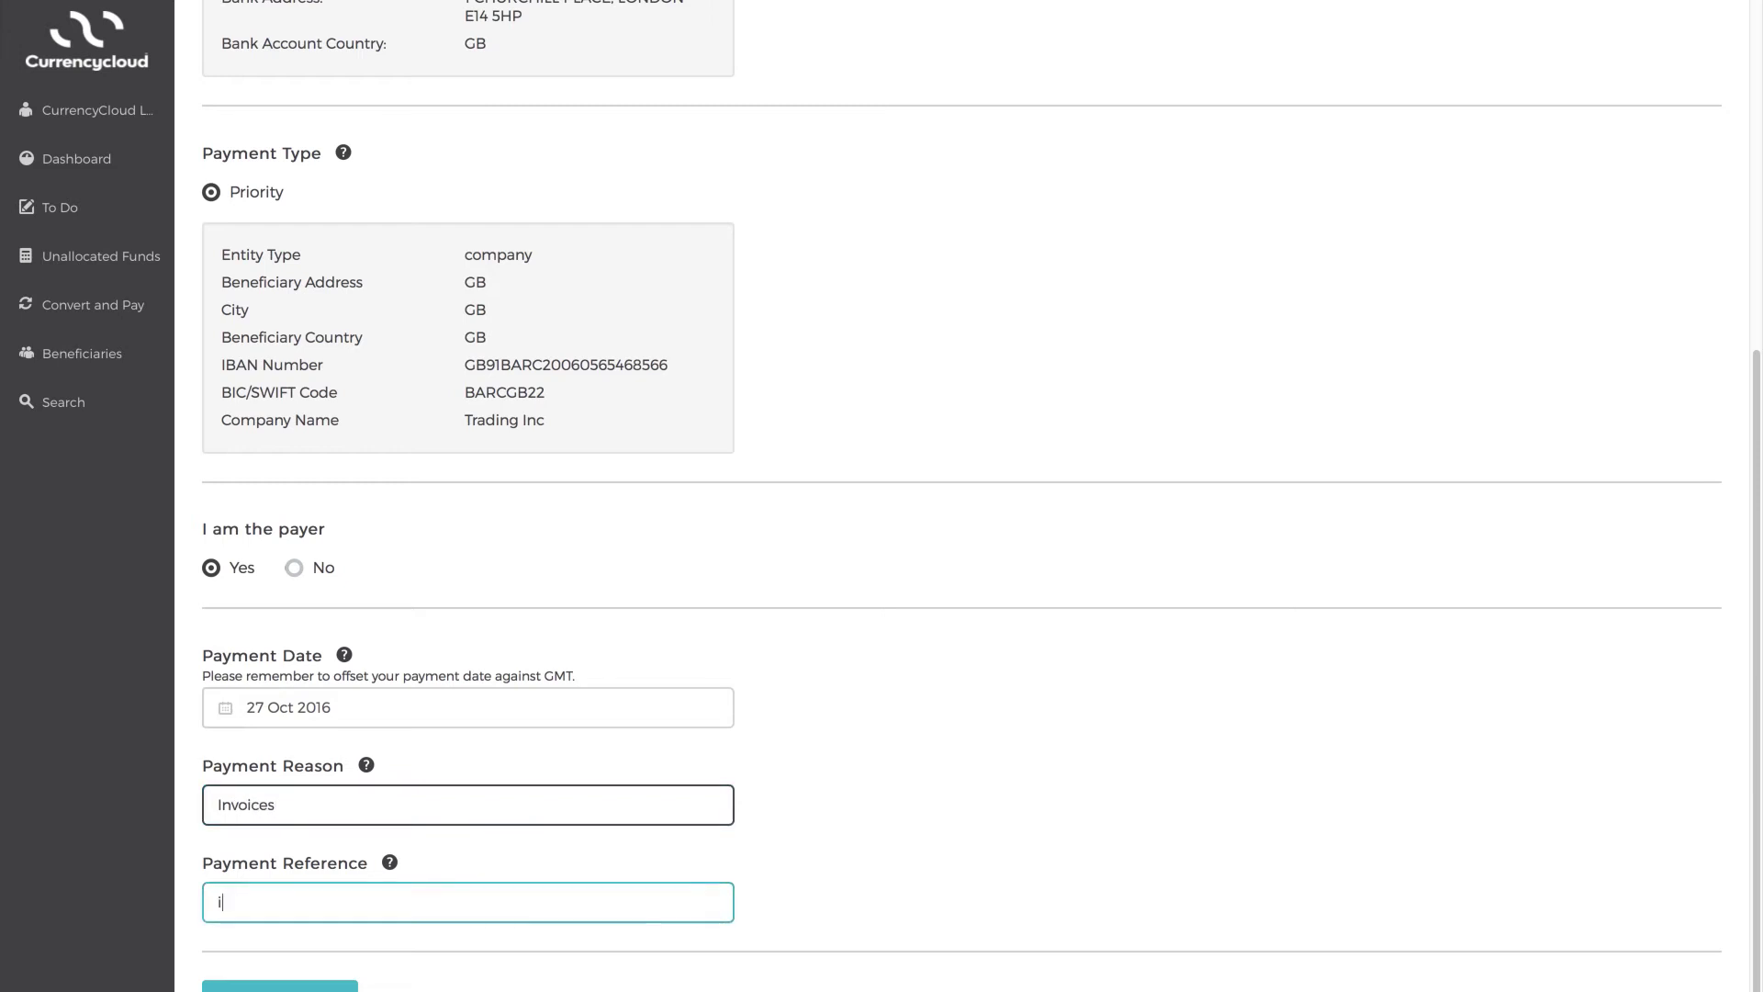
pyautogui.write('nvoice_00021')
pyautogui.scroll(-1, 254, 958)
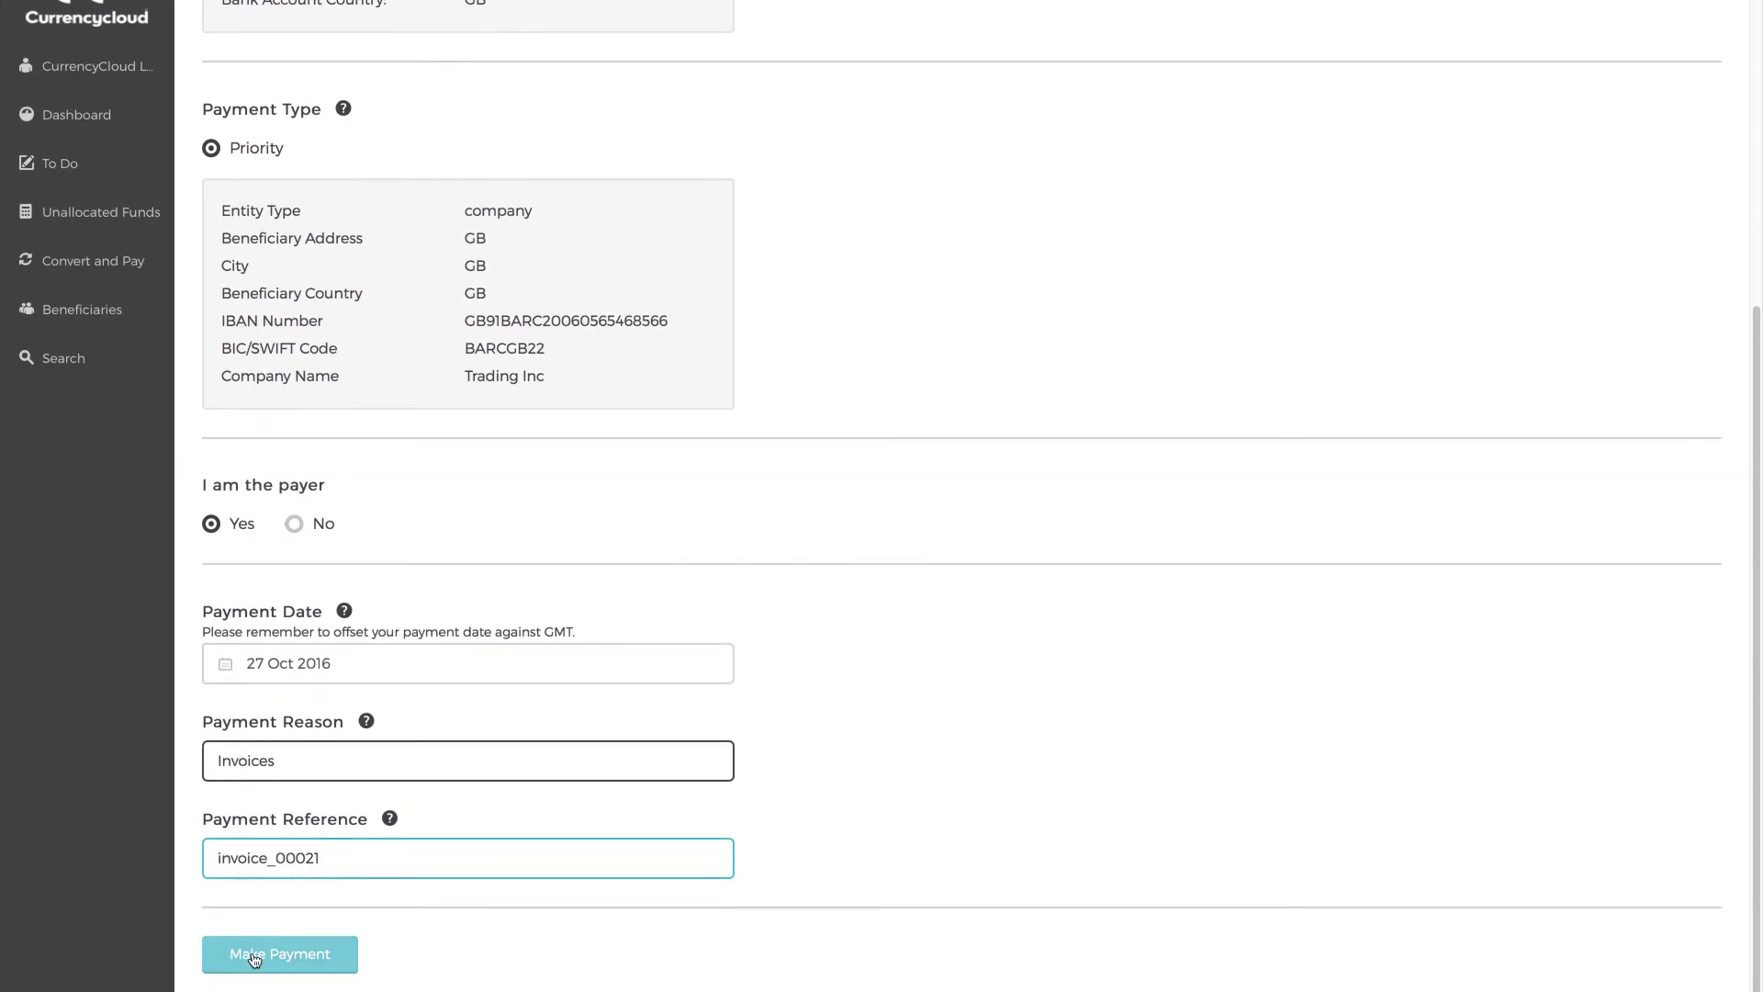
pyautogui.click(255, 957)
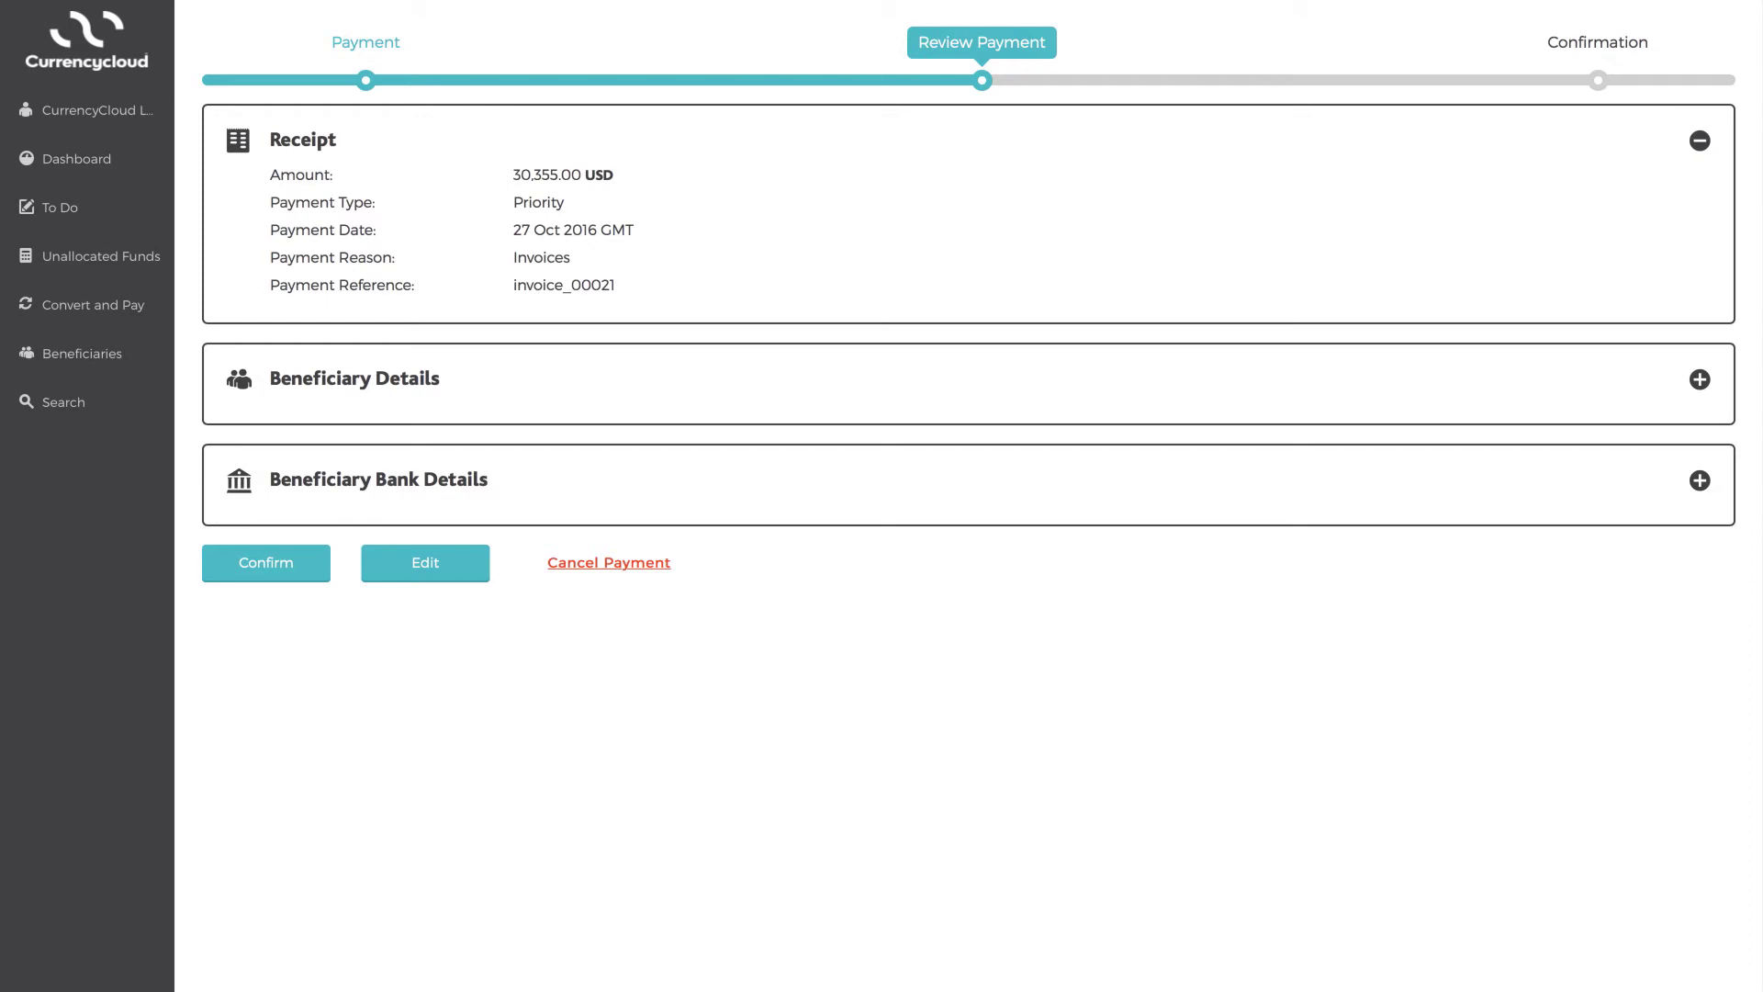
# - Expand the beneficiary and bank details, then confirm the 30,355.00 USD payment
pyautogui.click(472, 379)
pyautogui.click(396, 601)
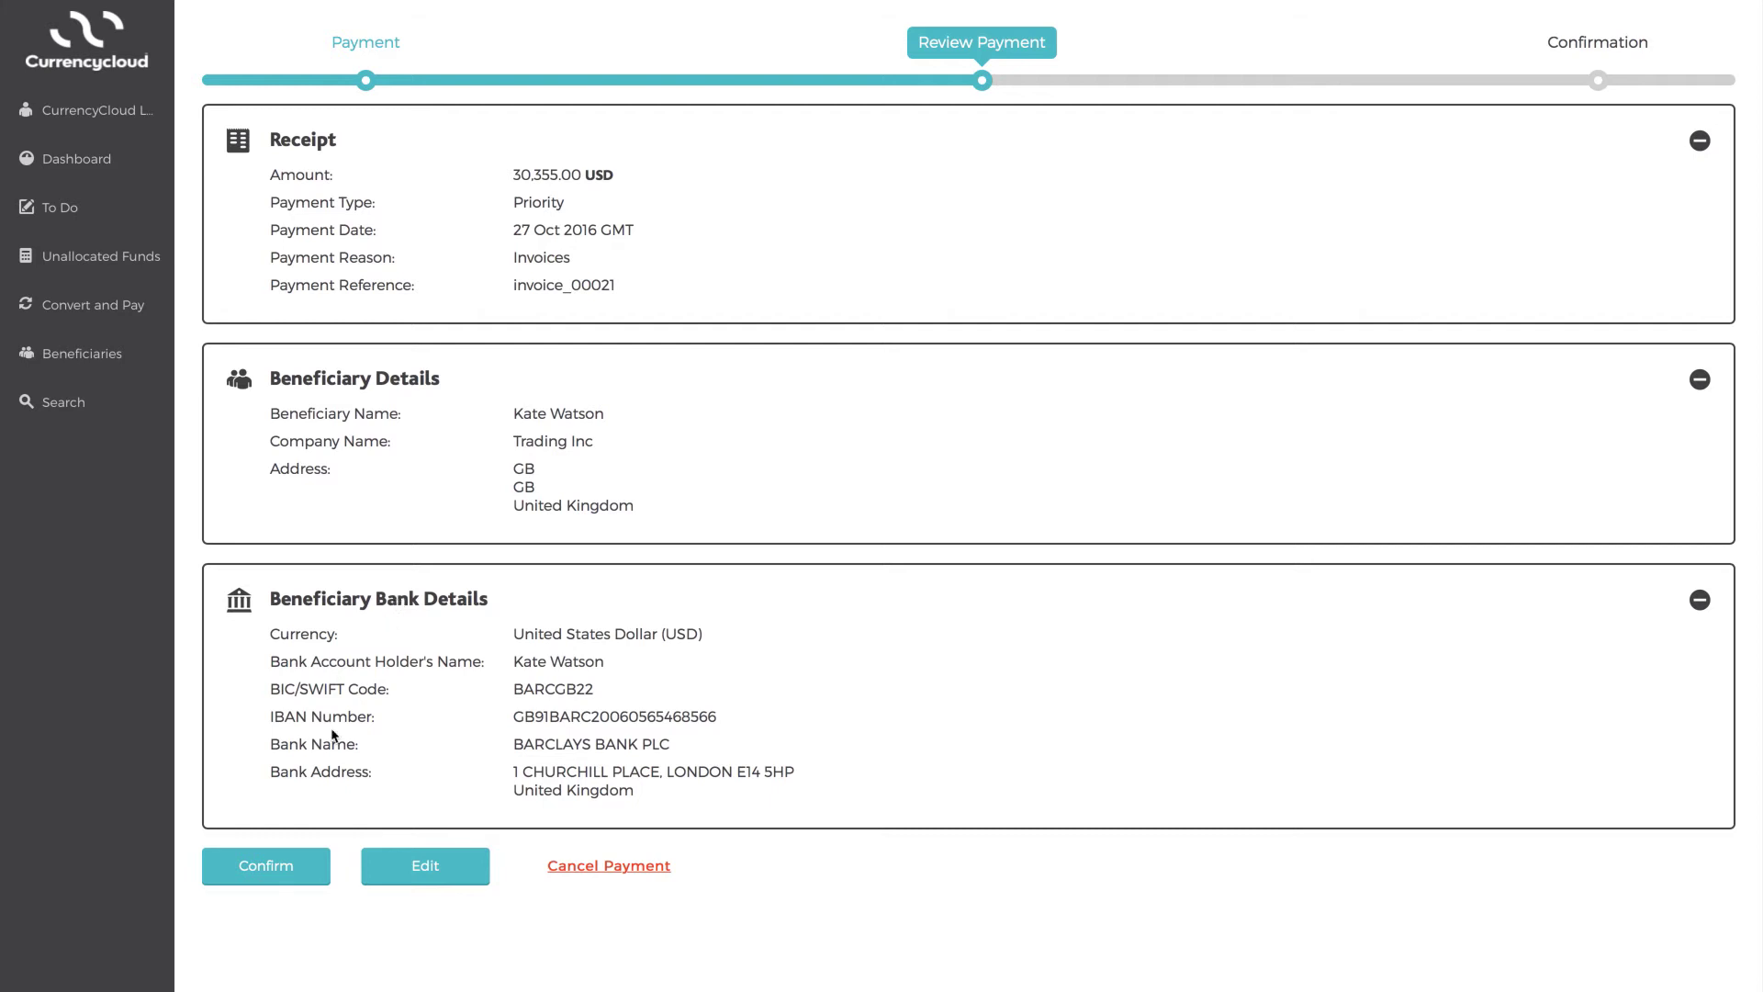
pyautogui.click(283, 864)
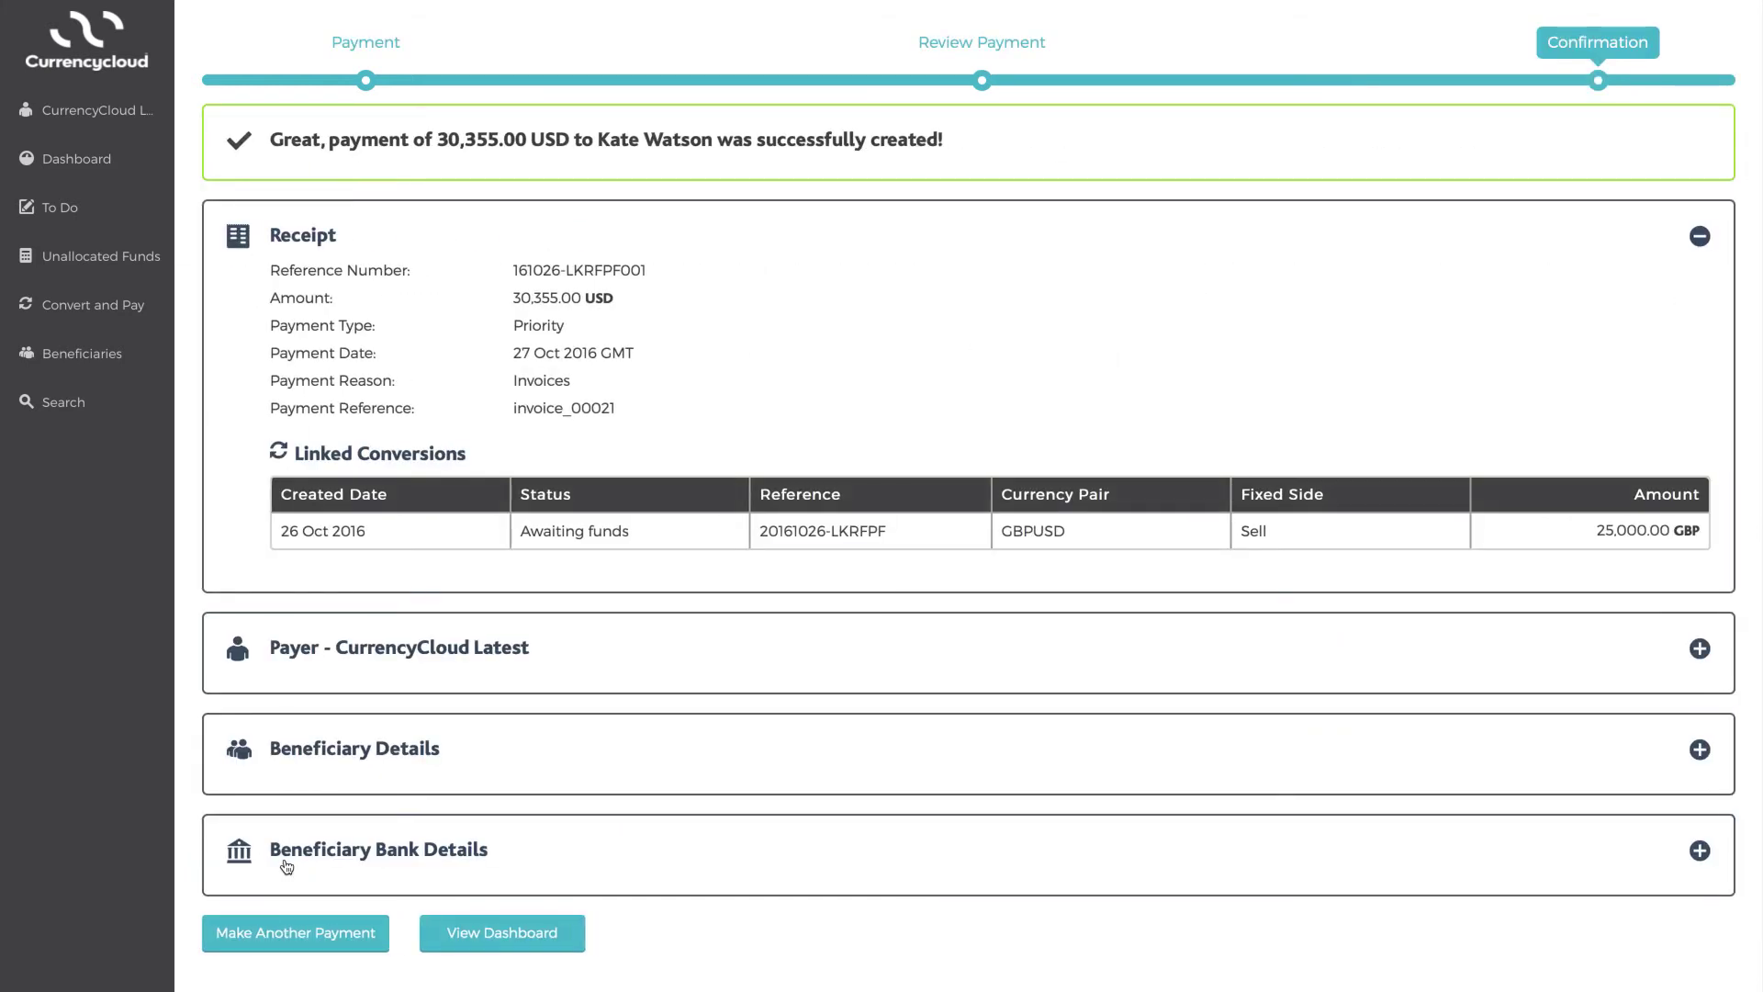
# - Expand the payer, beneficiary and beneficiary bank details sections on the payment receipt
pyautogui.click(332, 671)
pyautogui.click(353, 943)
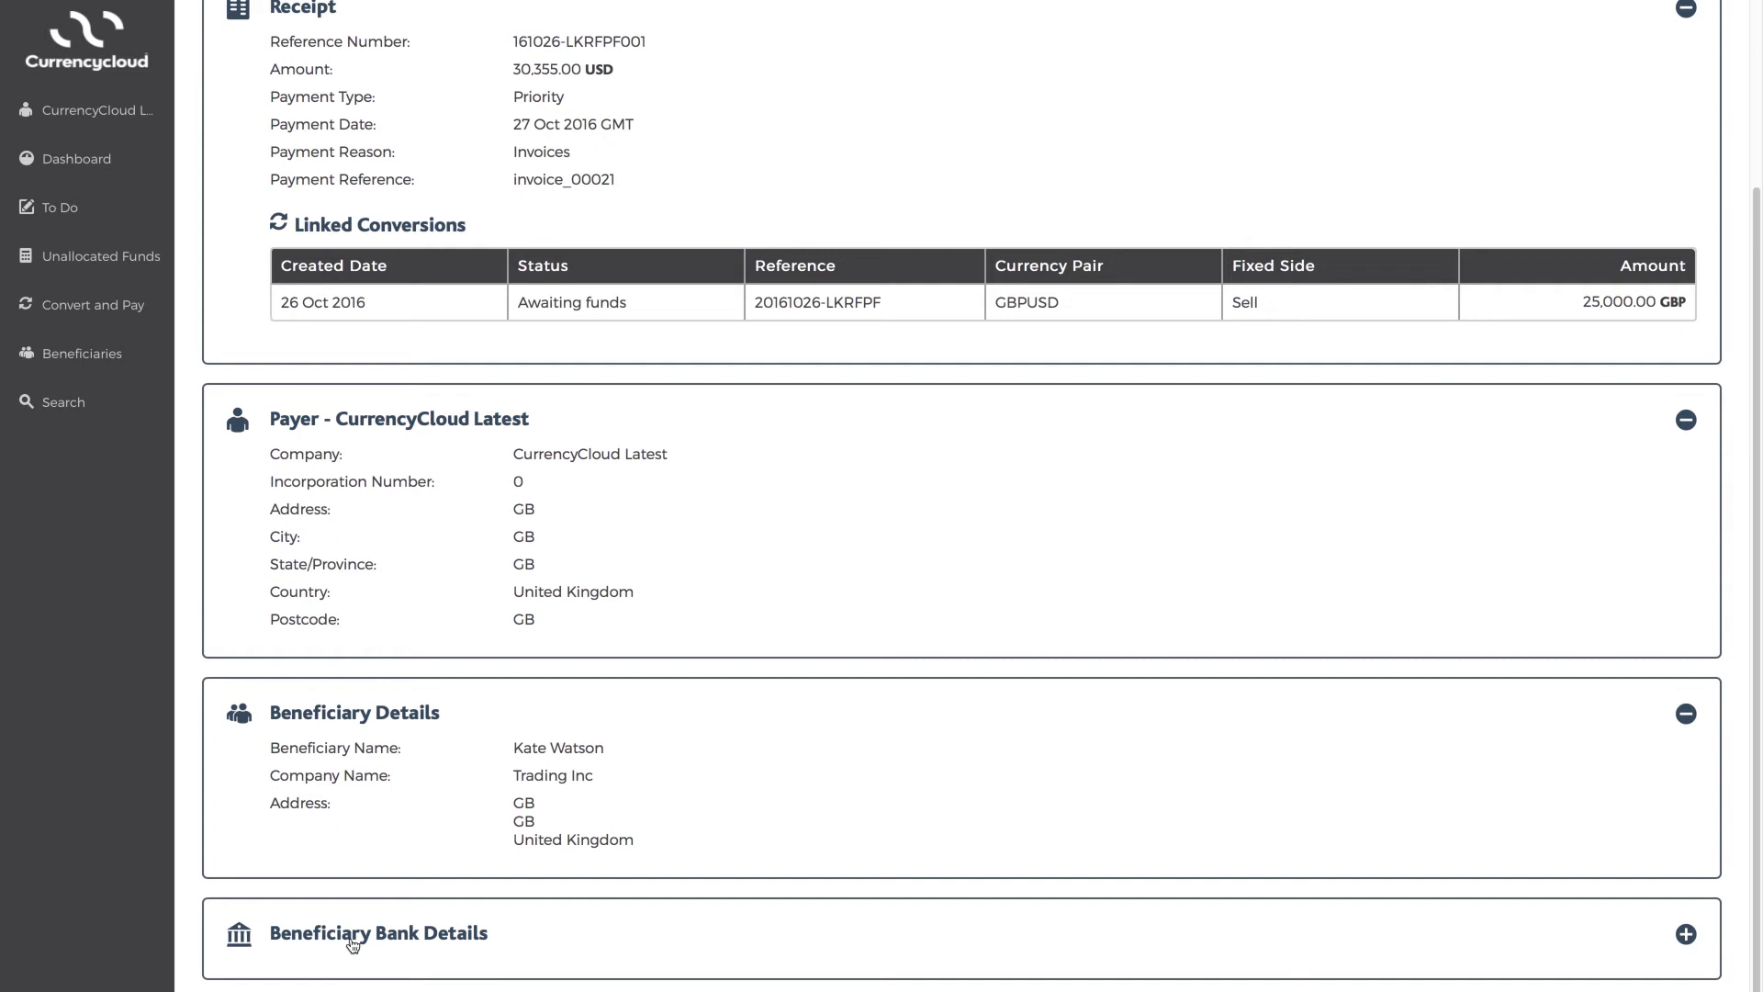
pyautogui.click(353, 943)
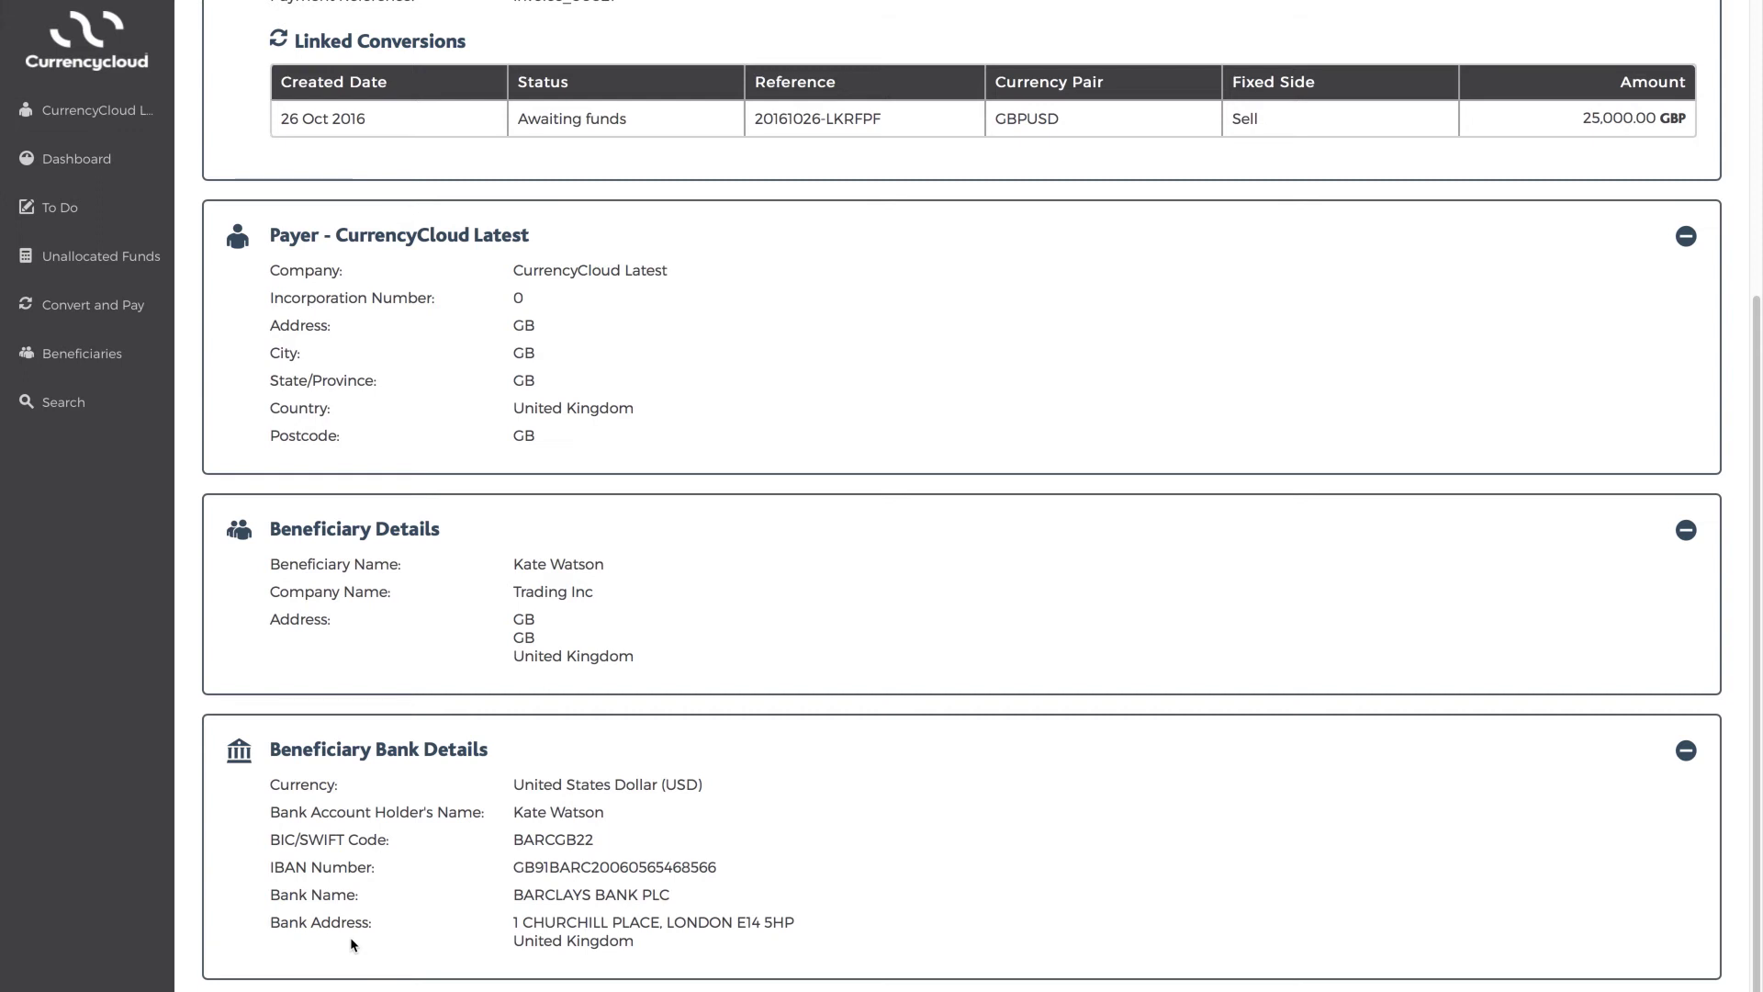
# - Go to Unallocated Funds and start a payment from the 31,047.05 CAD conversion
pyautogui.click(161, 257)
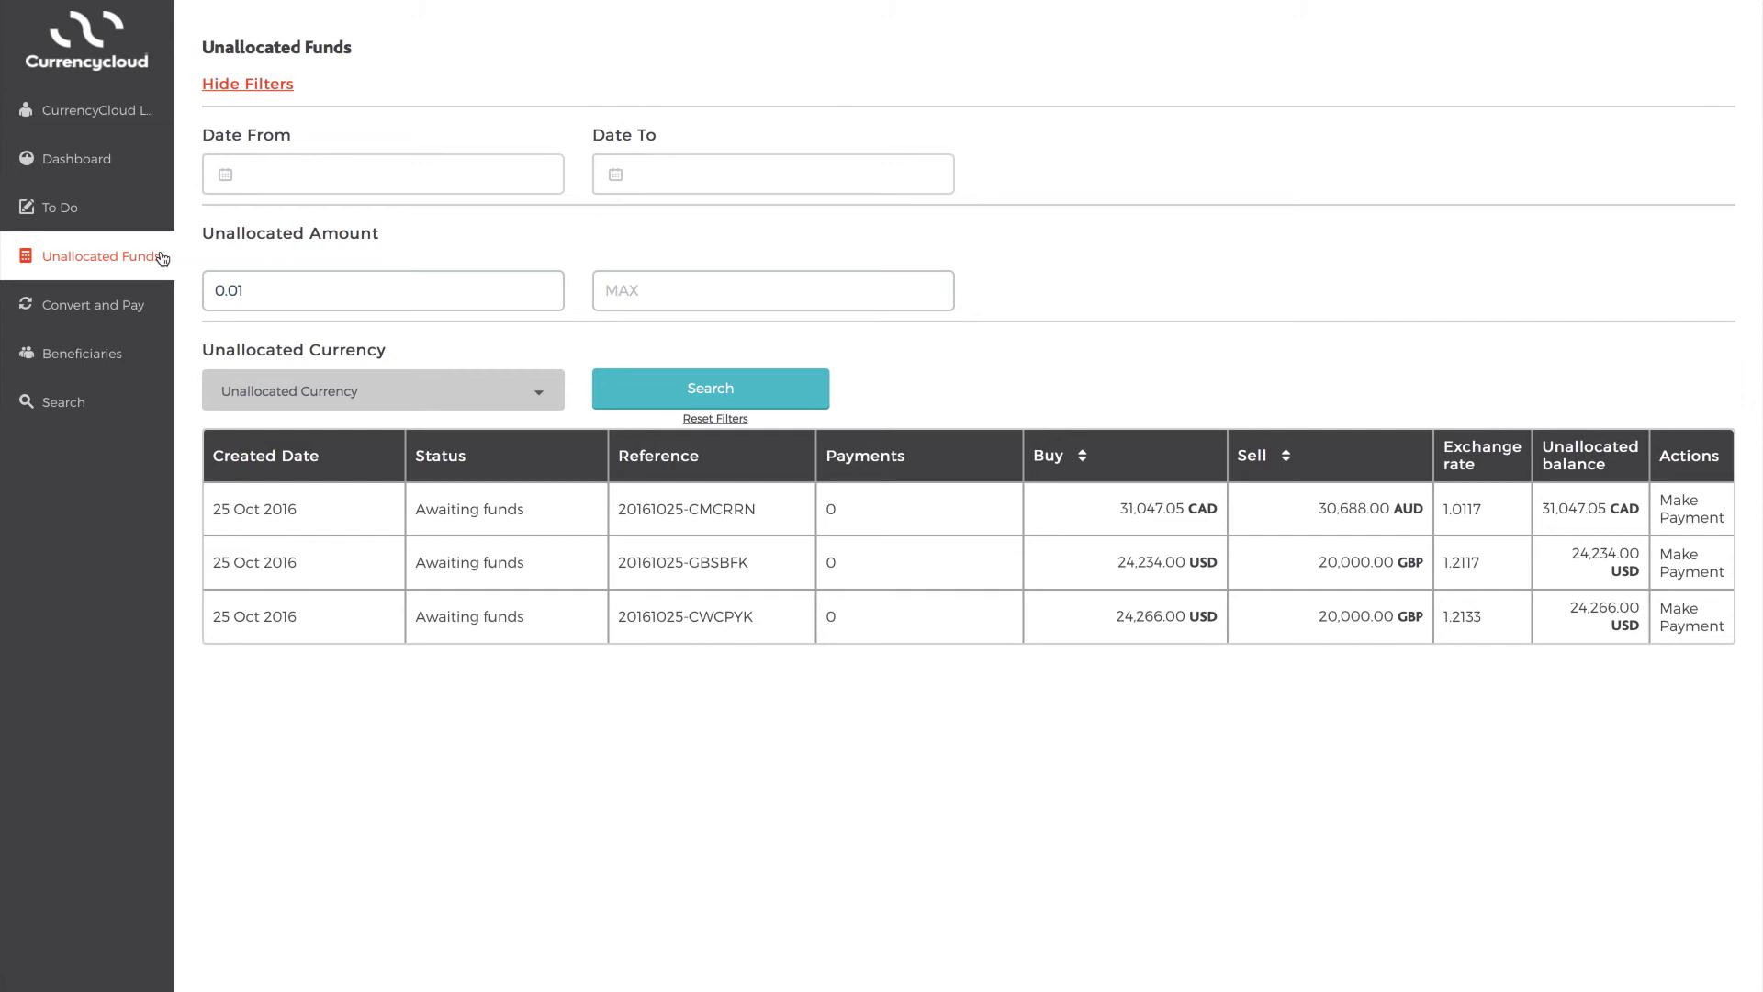
pyautogui.click(1700, 514)
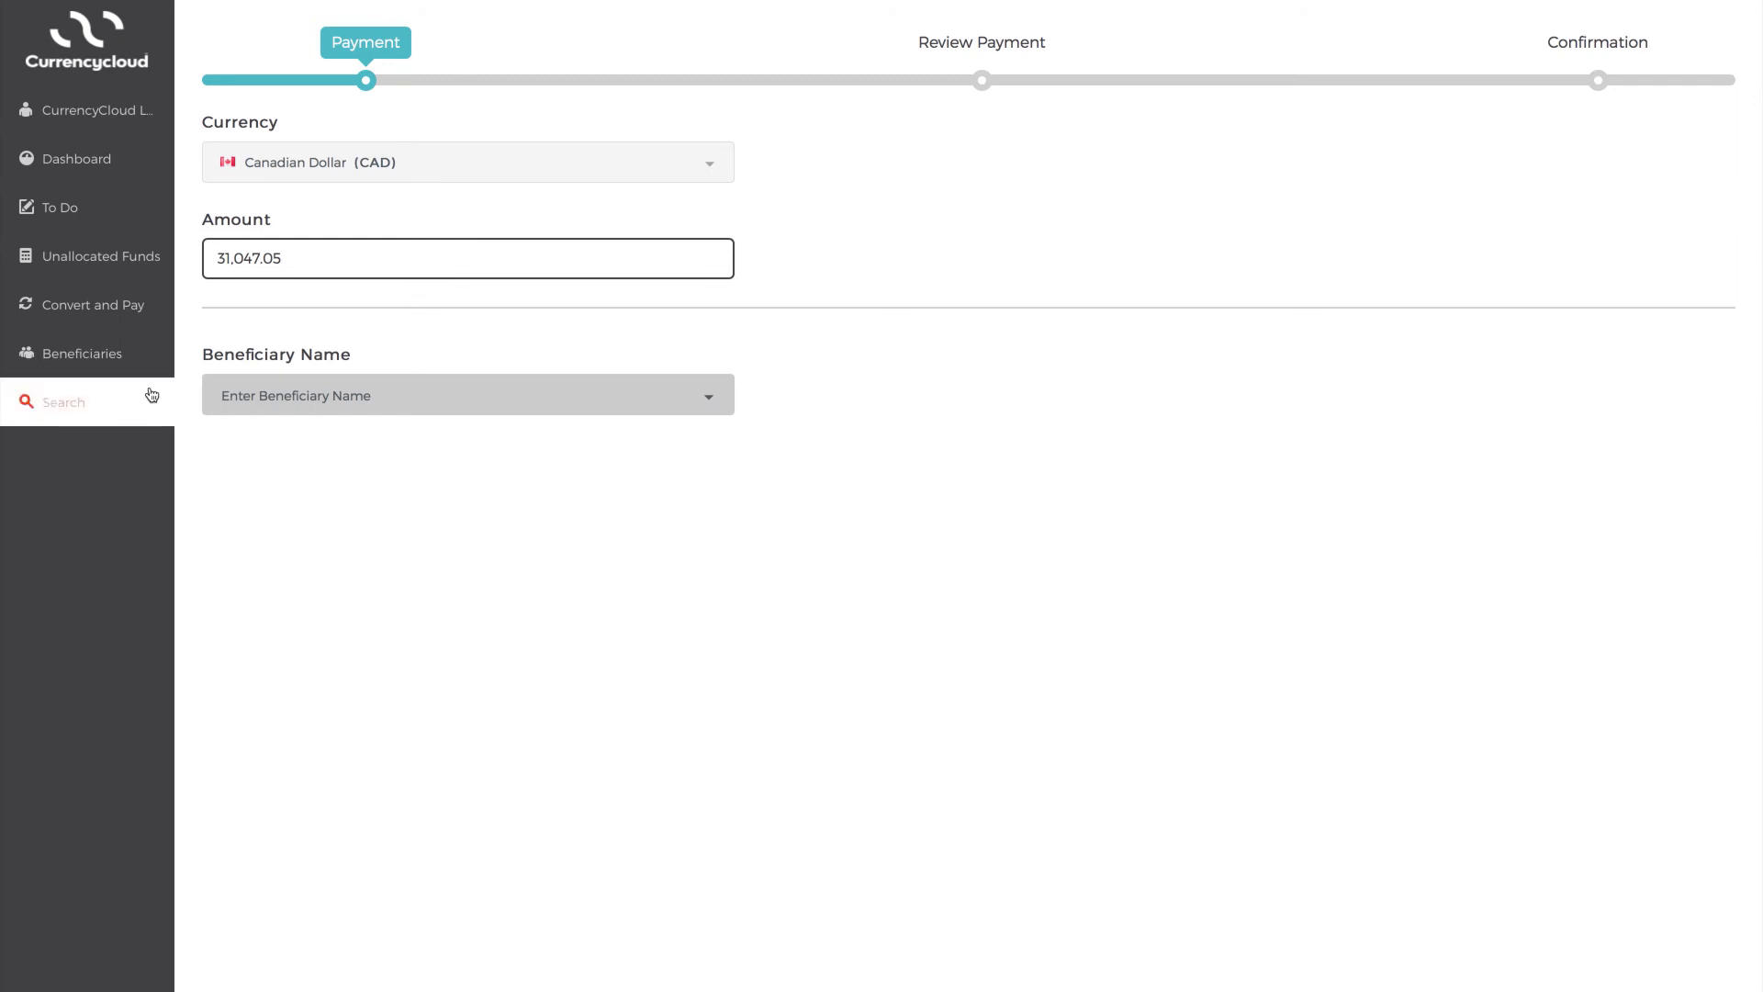
# - Open the Beneficiaries list from the sidebar
pyautogui.click(129, 358)
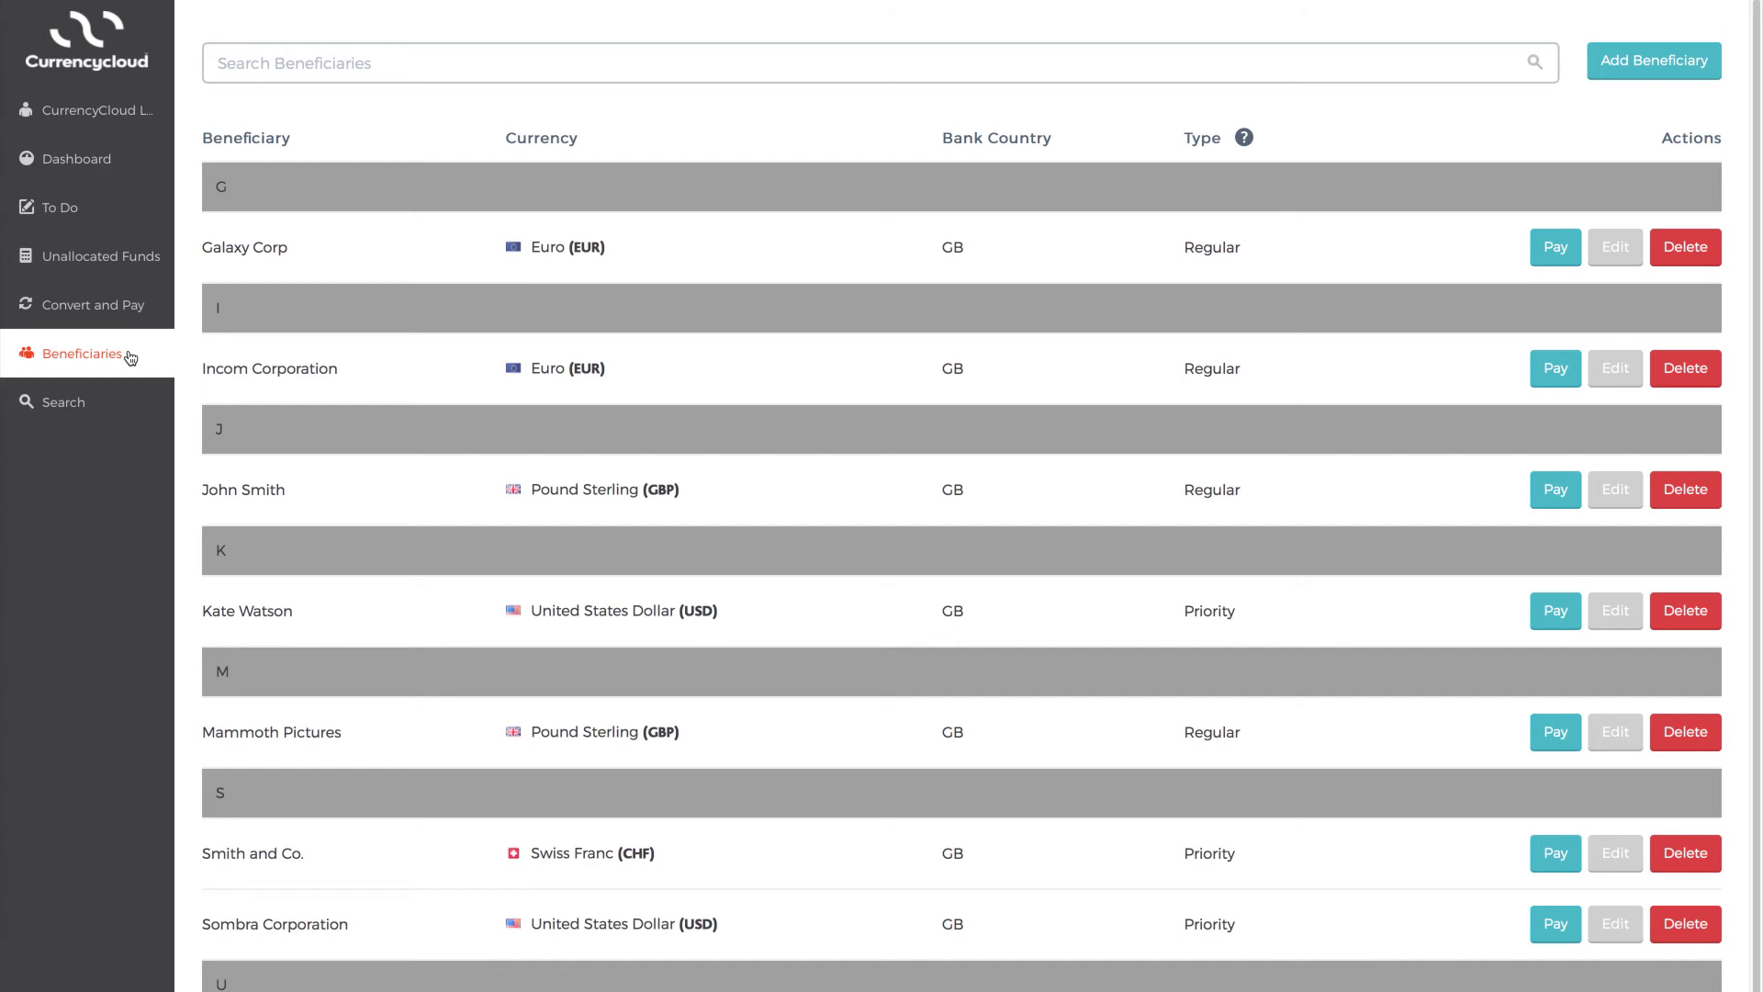
# - Add a beneficiary, enter its nickname, and set United Kingdom as beneficiary and bank country
pyautogui.click(1677, 62)
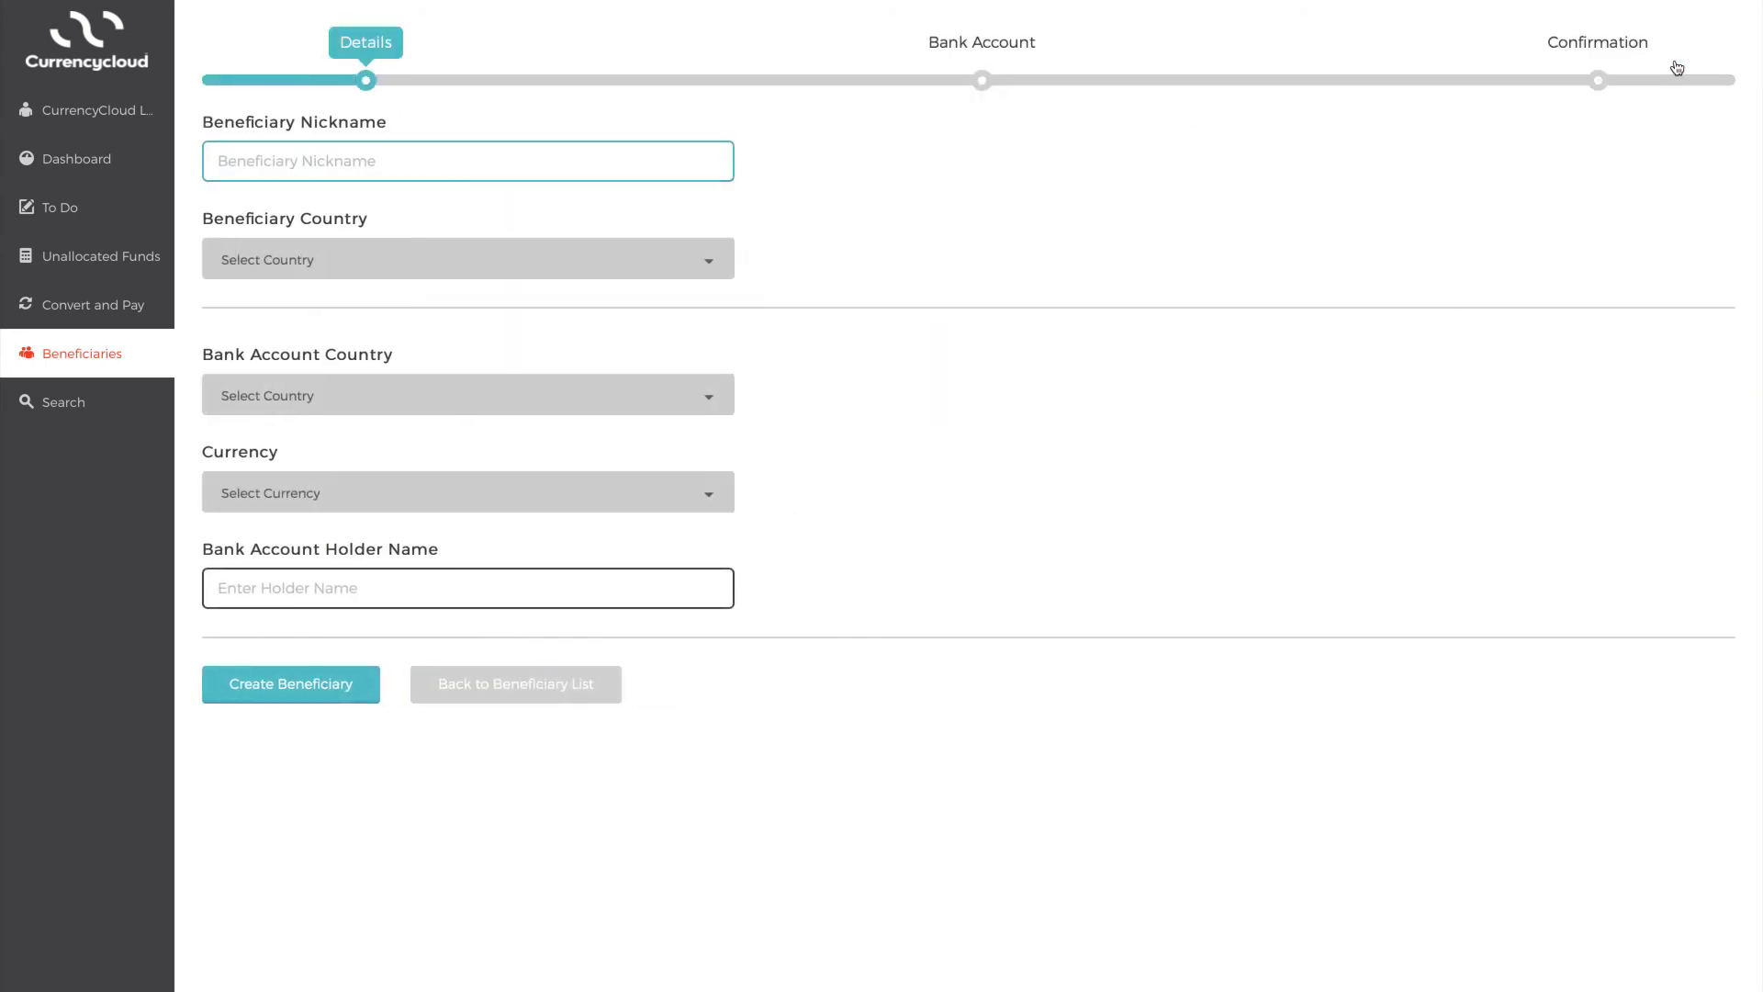
pyautogui.write('John Sample')
pyautogui.press('Tab')
pyautogui.write('United Kingdom')
pyautogui.press('Tab')
pyautogui.press('space')
pyautogui.write('United King')
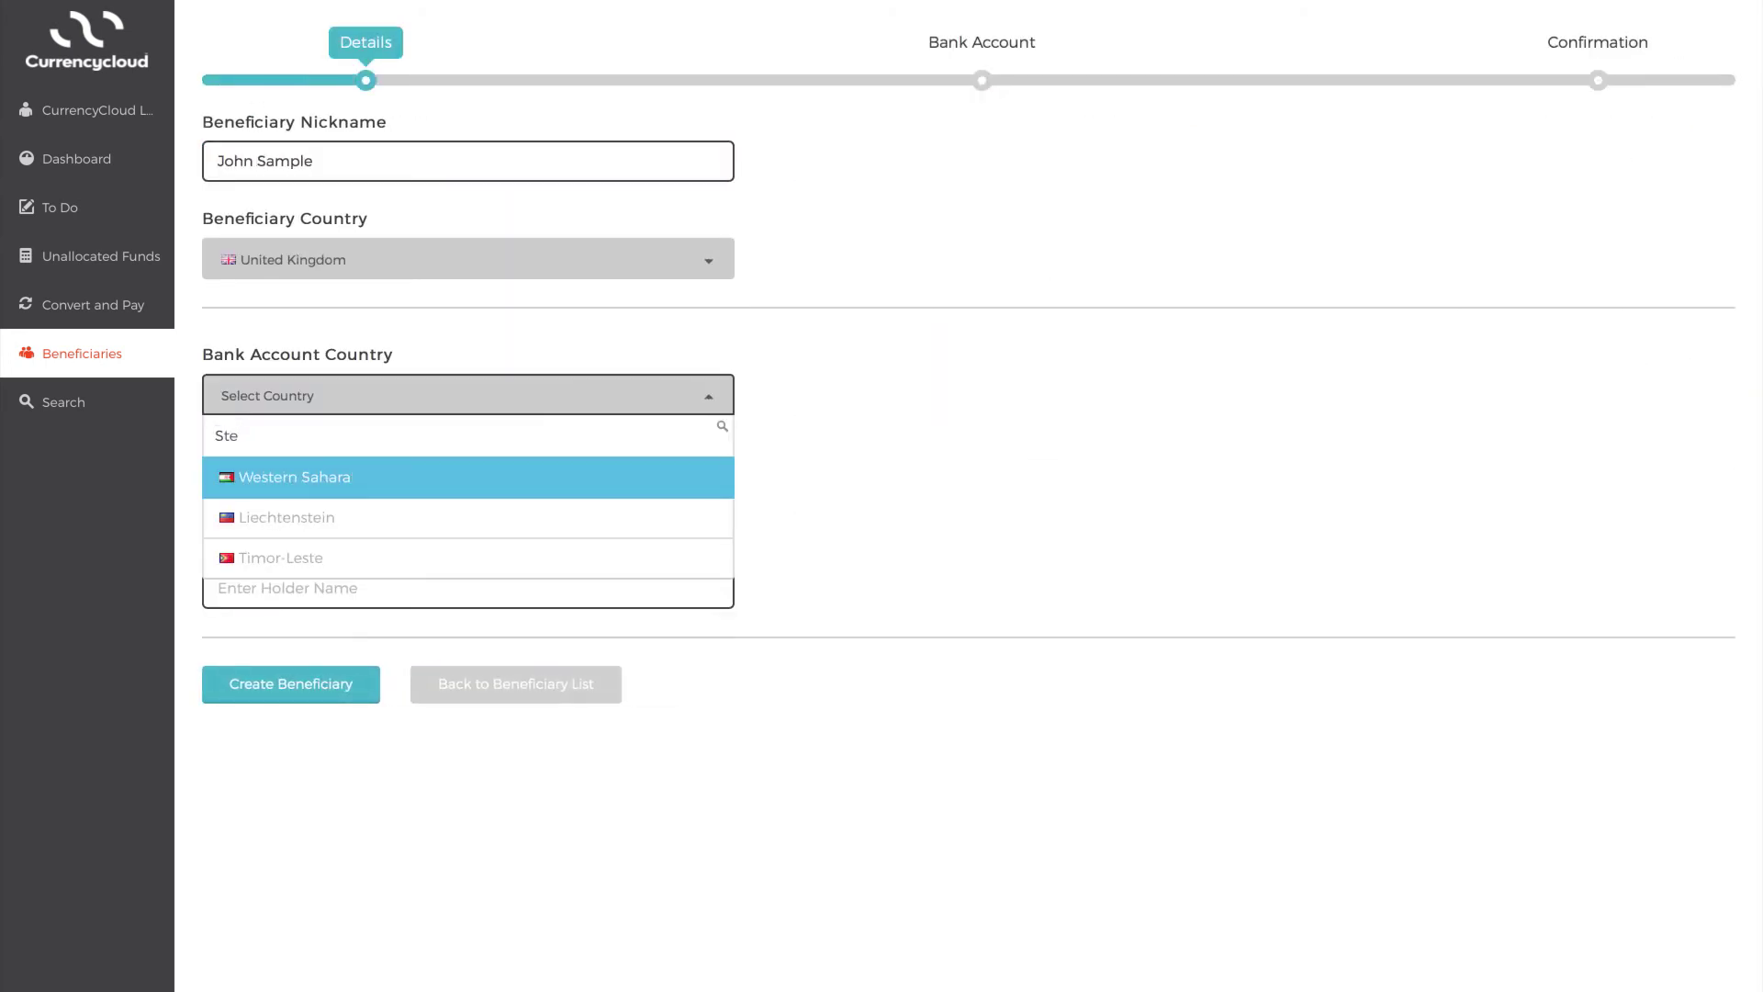
pyautogui.press('Return')
# - Set currency to Pound Sterling (GBP), enter the account holder's name, choose Individual, and create it
pyautogui.press('Tab')
pyautogui.press('space')
pyautogui.write('Ster')
pyautogui.press('Return')
pyautogui.press('Tab')
pyautogui.write('Mr John Sample')
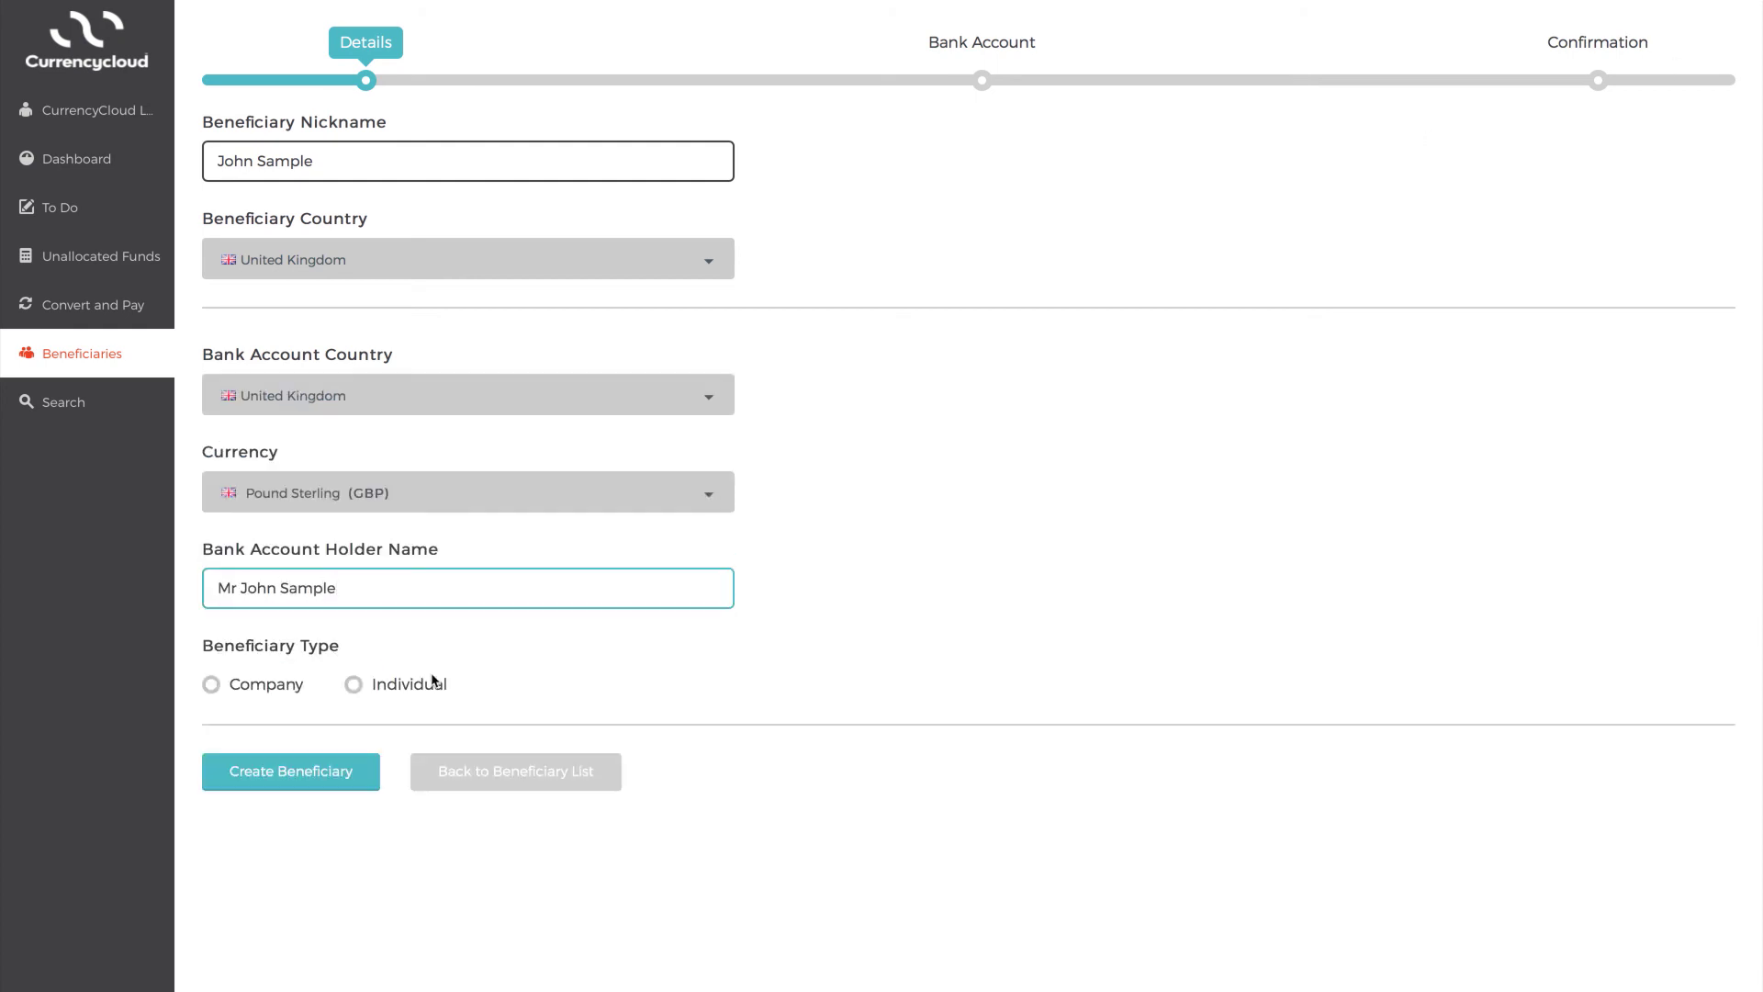
pyautogui.click(432, 682)
pyautogui.click(312, 771)
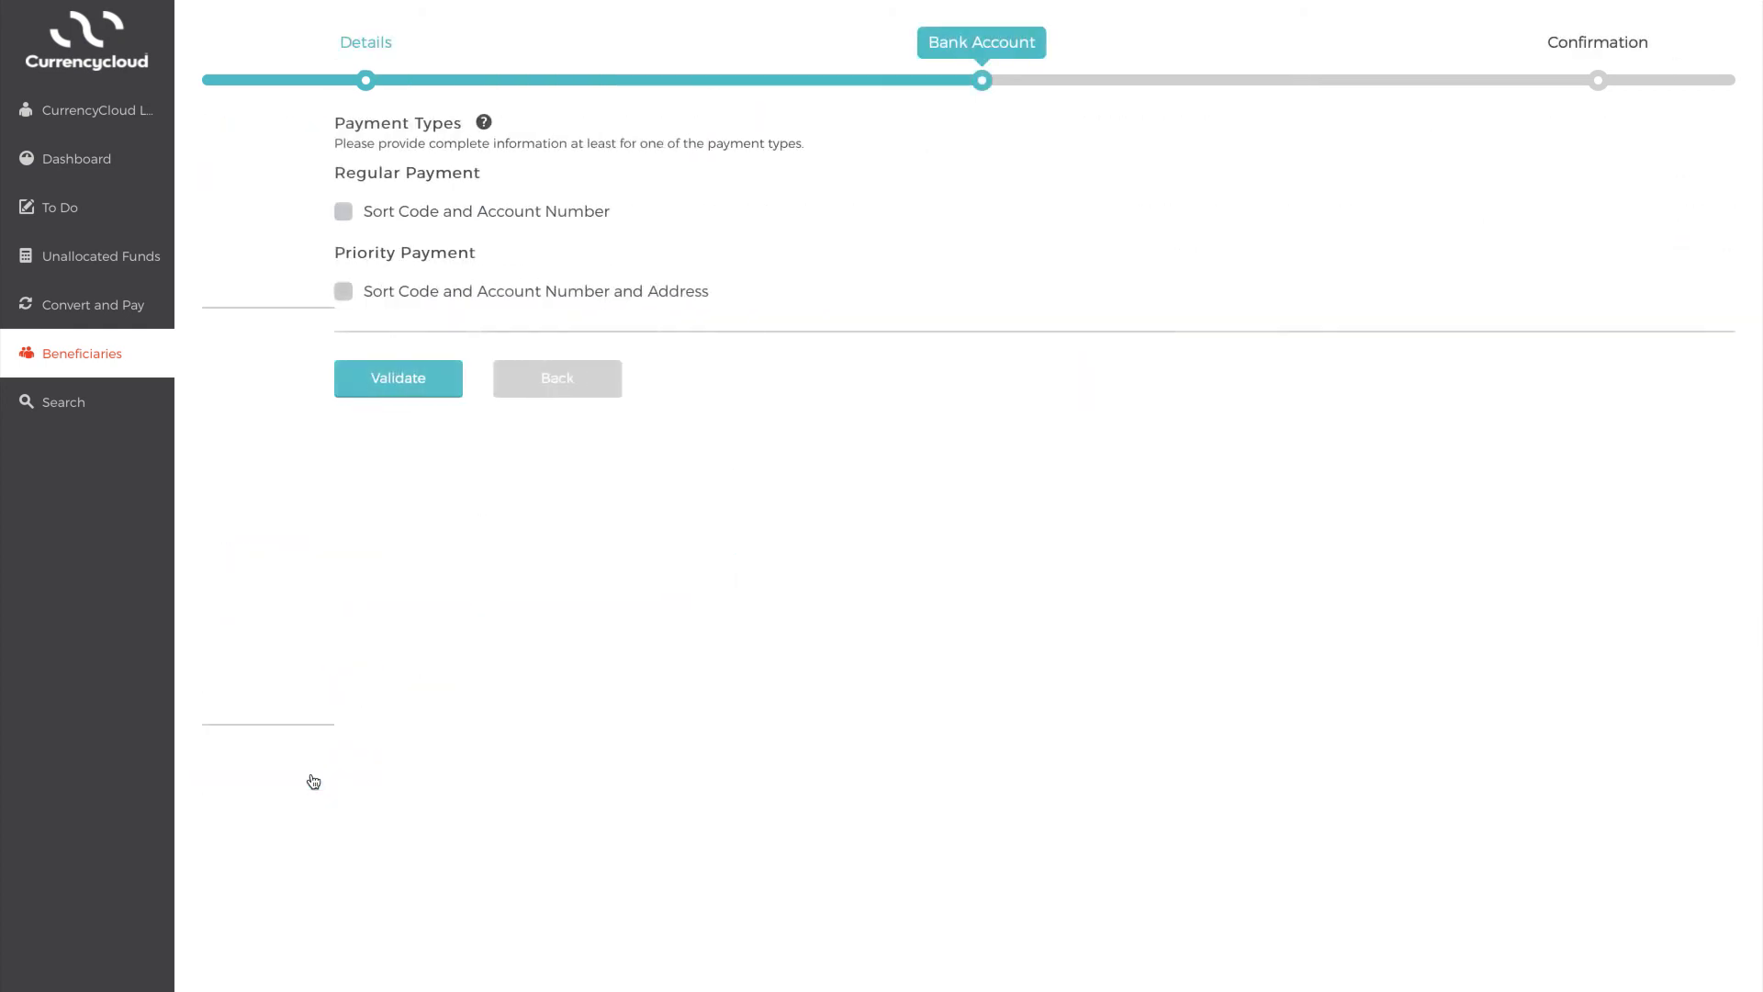
# - Choose Sort Code and Account Number and enter BARCAU48 as the sort code
pyautogui.click(292, 213)
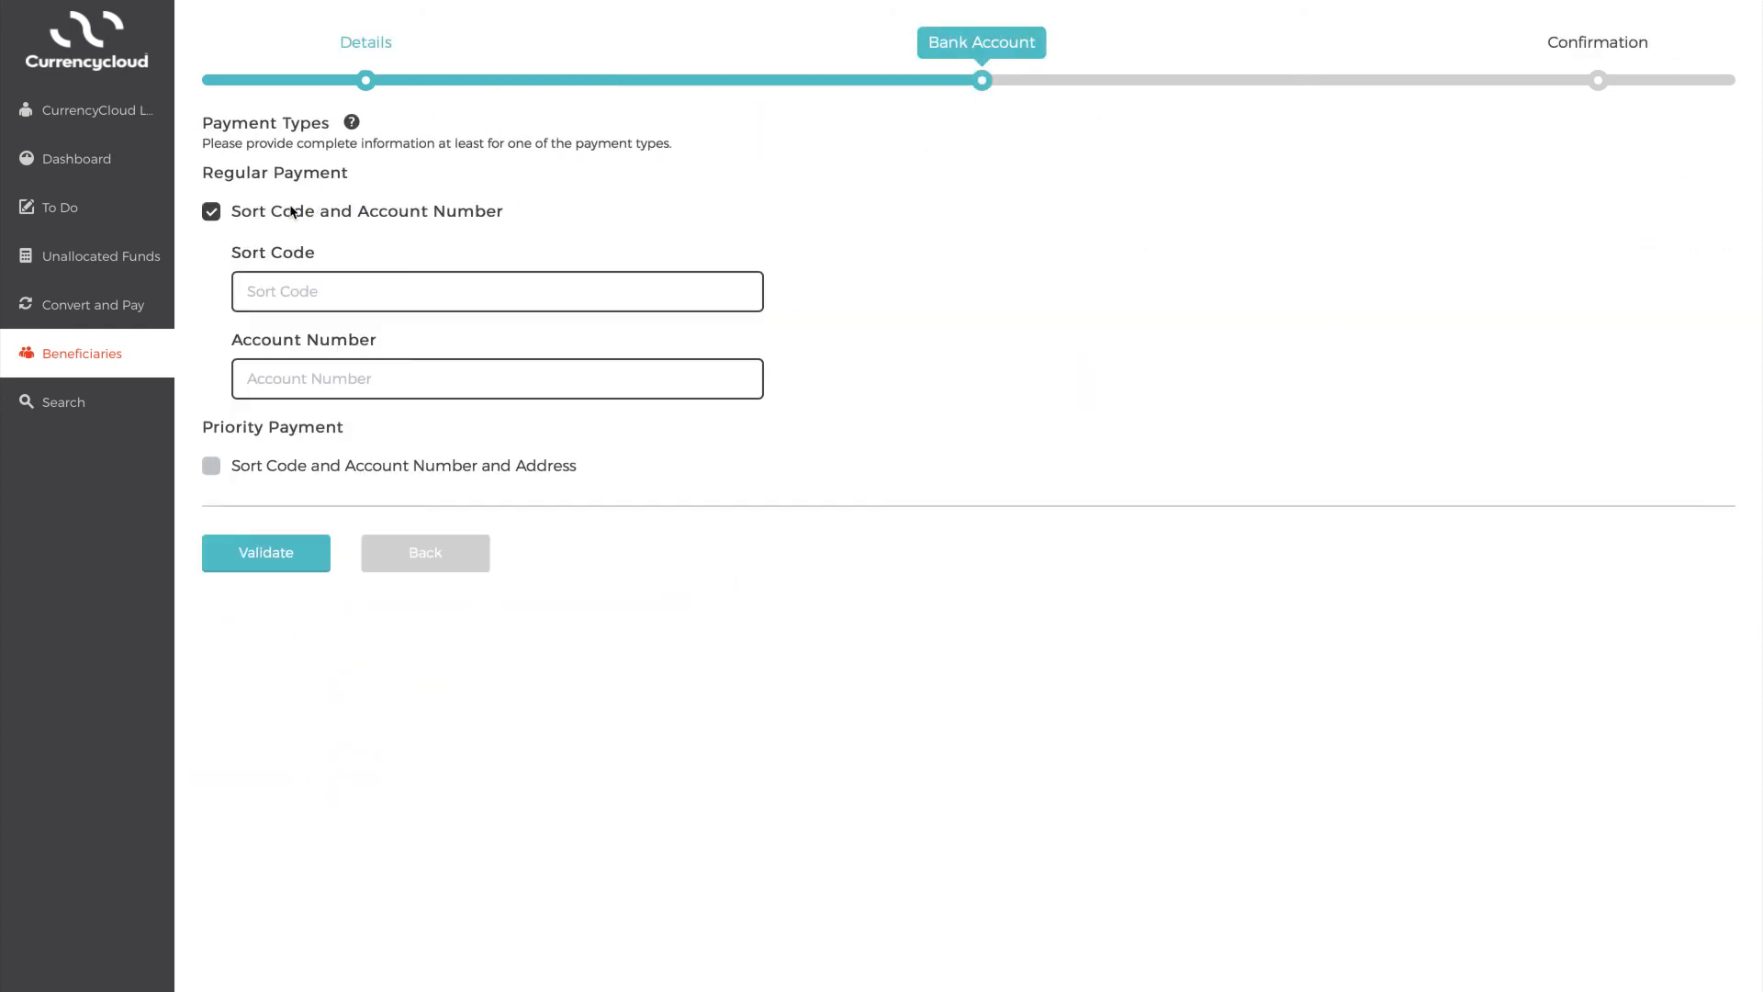
pyautogui.click(302, 294)
pyautogui.write('BARCAU48')
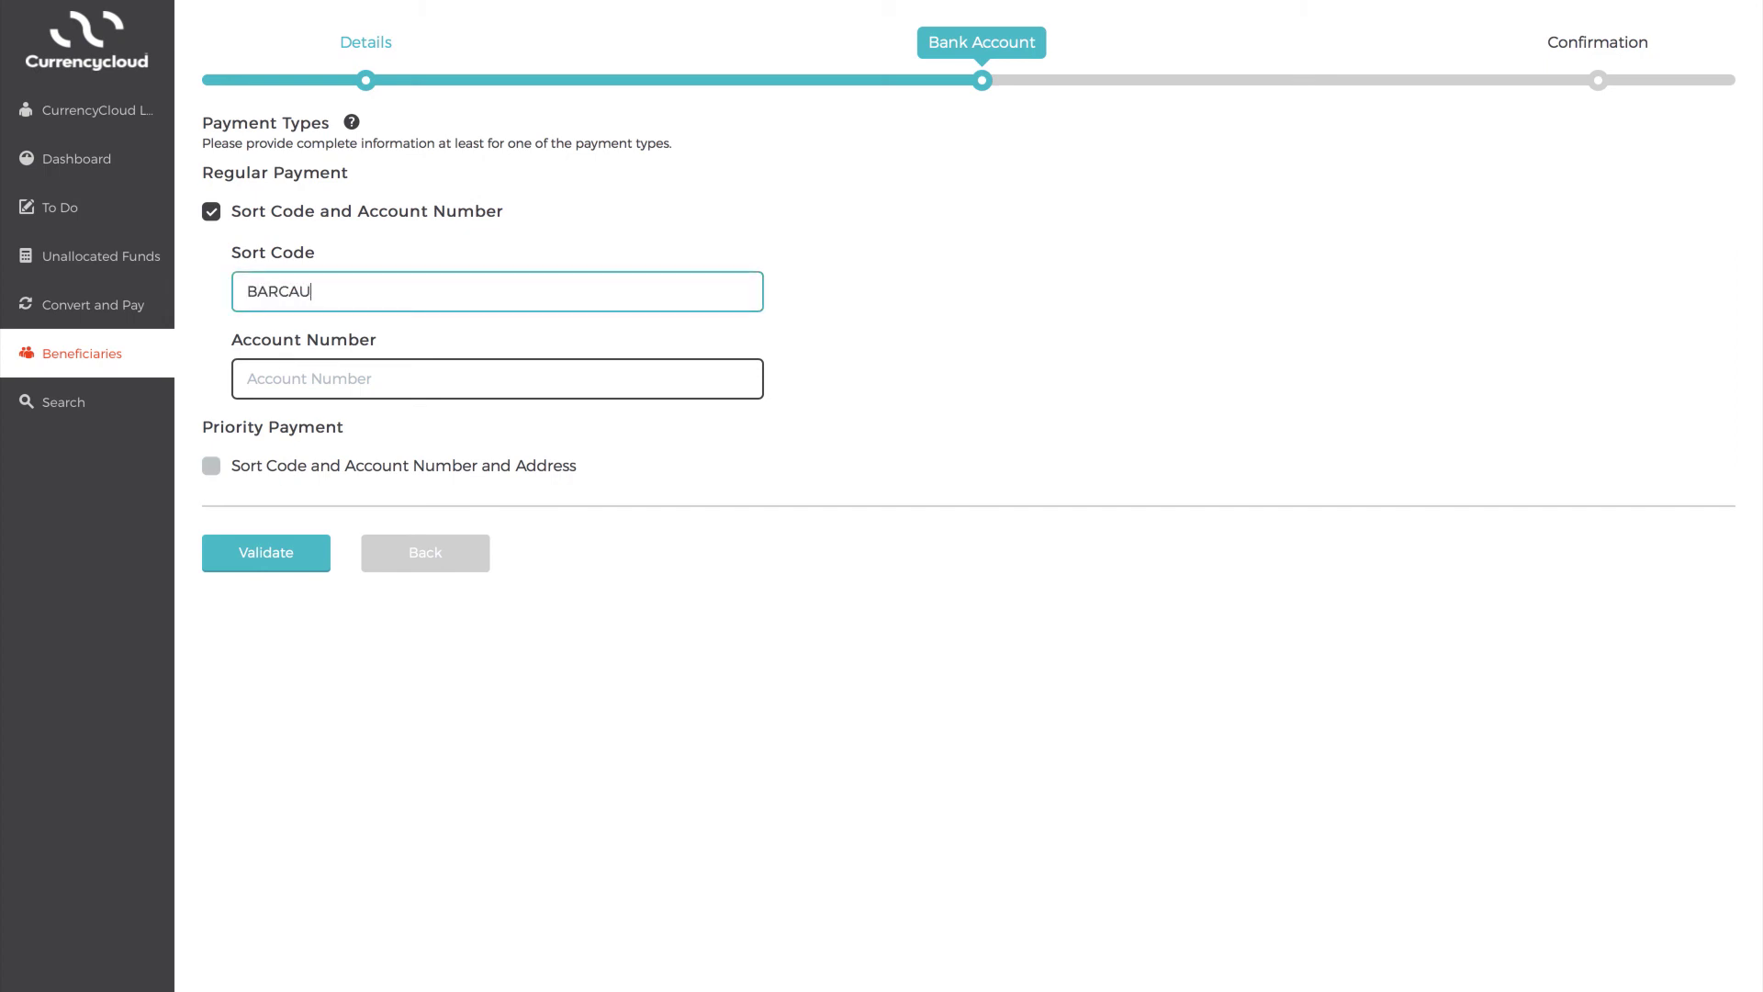
pyautogui.click(495, 379)
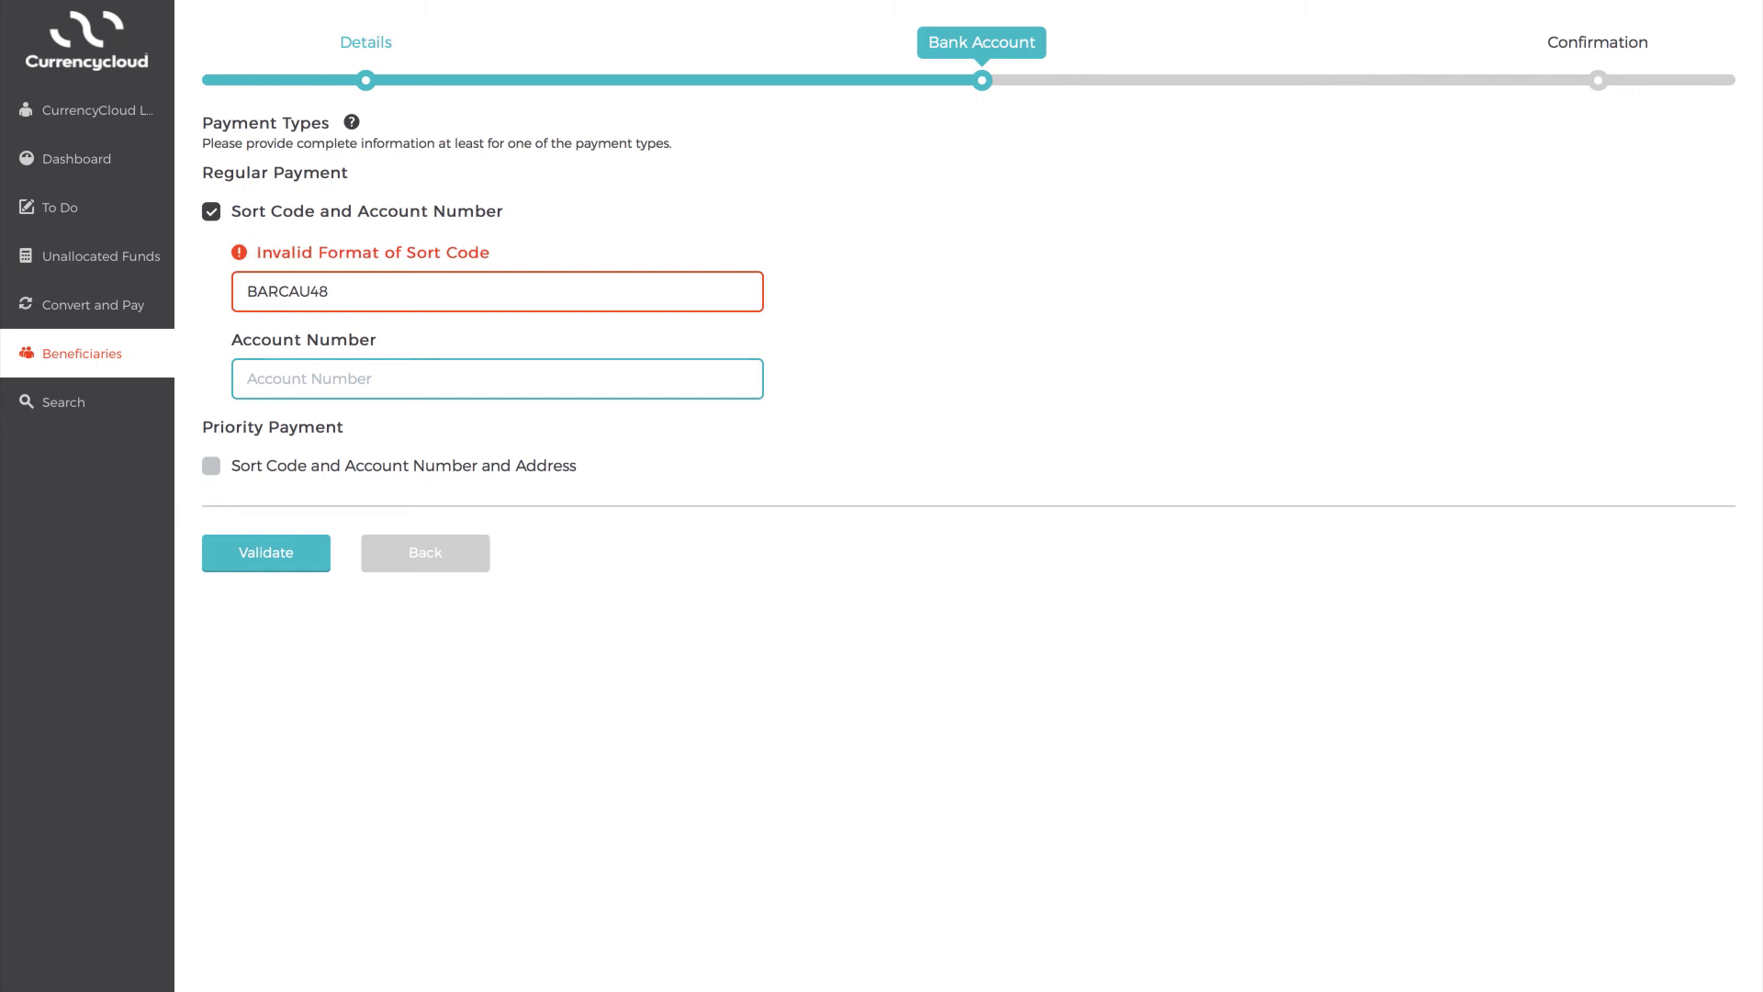
# - Search for conversions created between 16 Oct 2016 and 26 Oct 2016
pyautogui.click(79, 404)
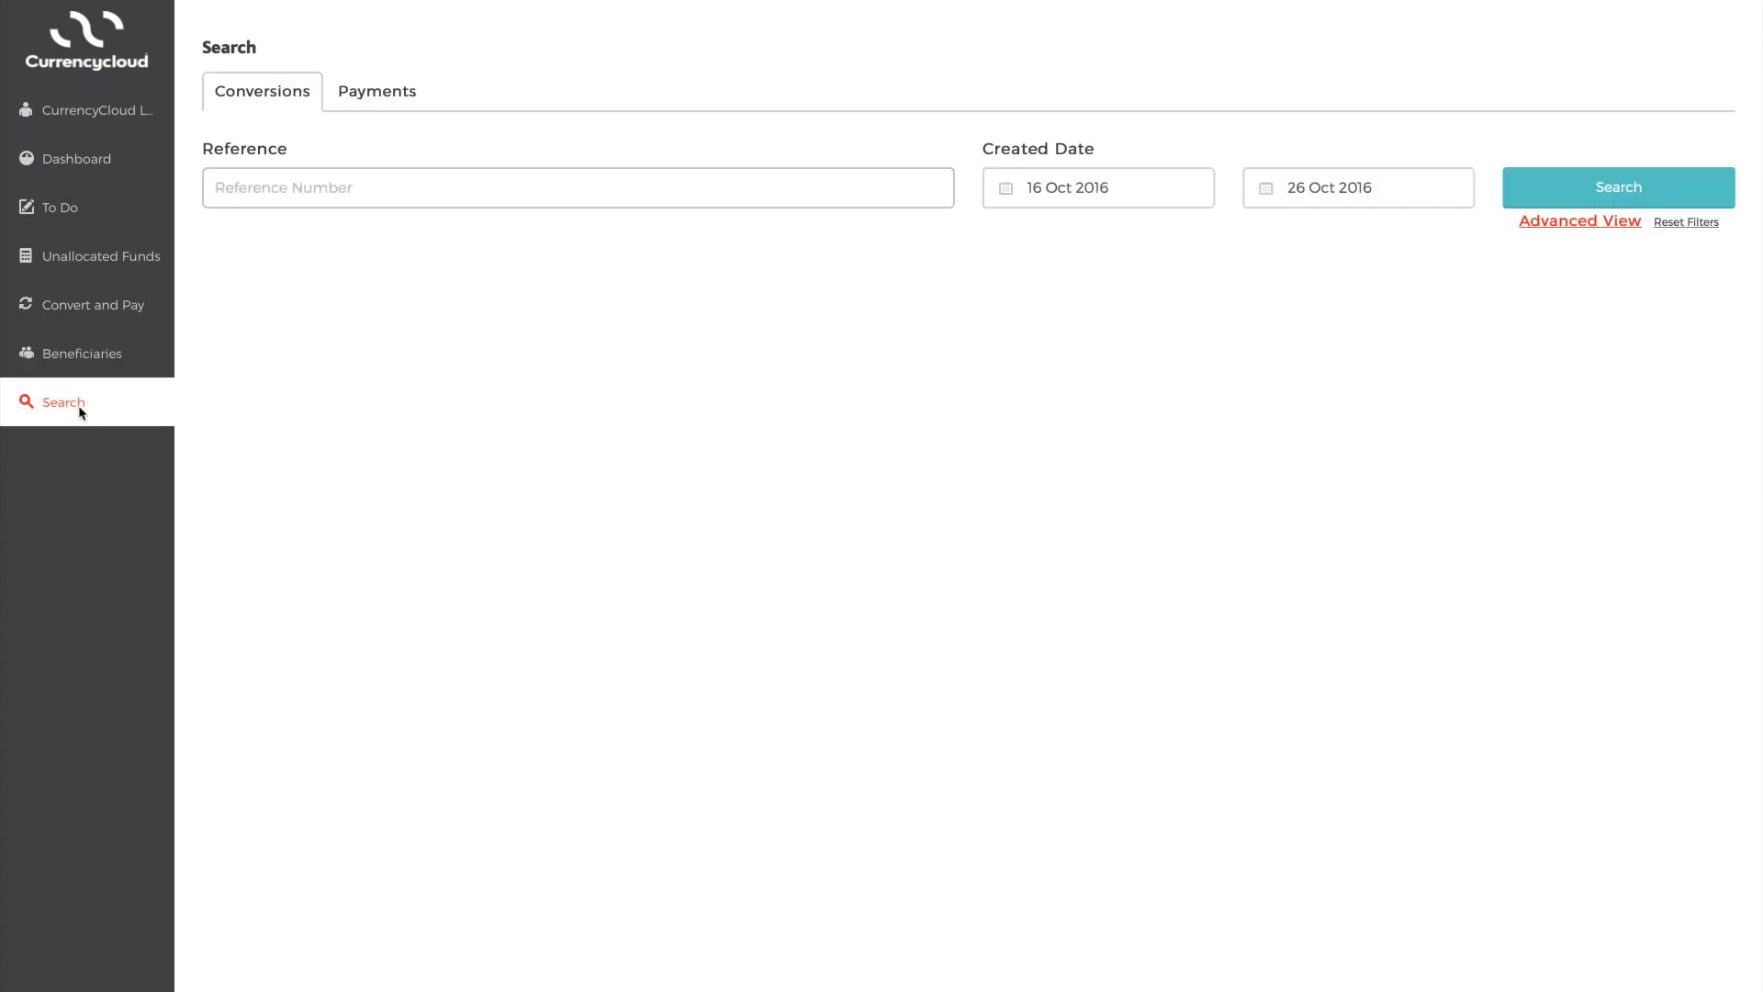
pyautogui.click(1573, 182)
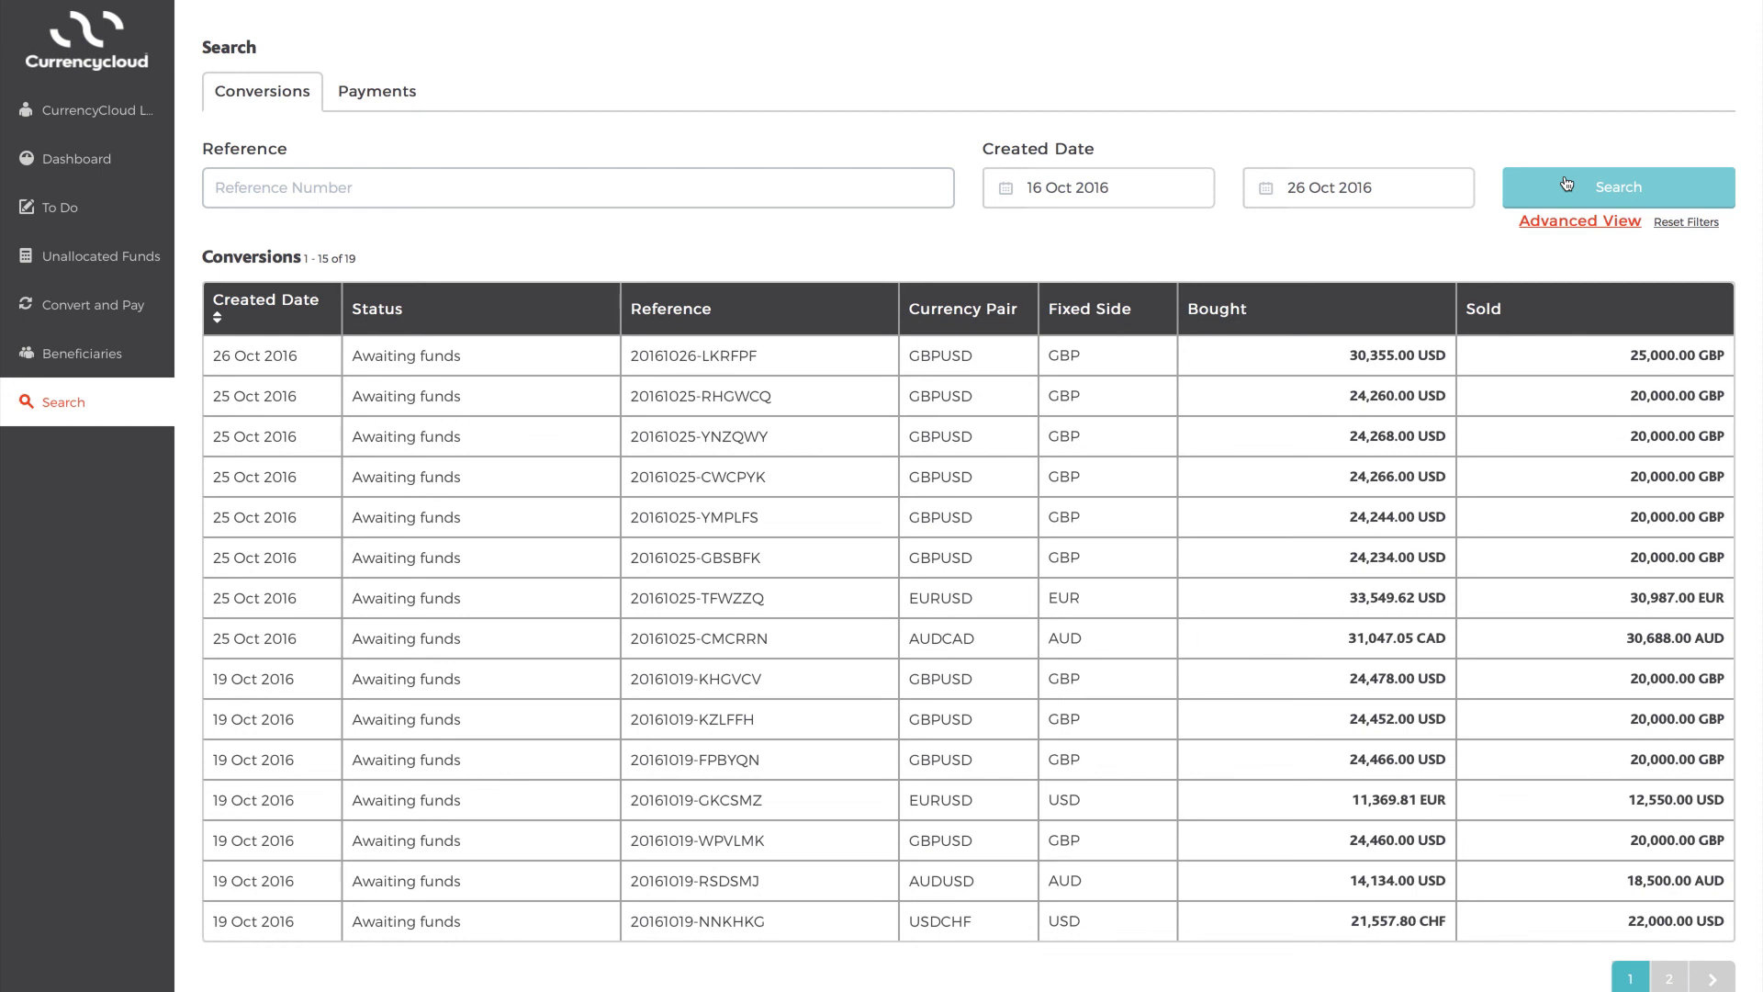
# - Review the details of one listed conversion, then close the details view
pyautogui.click(1564, 606)
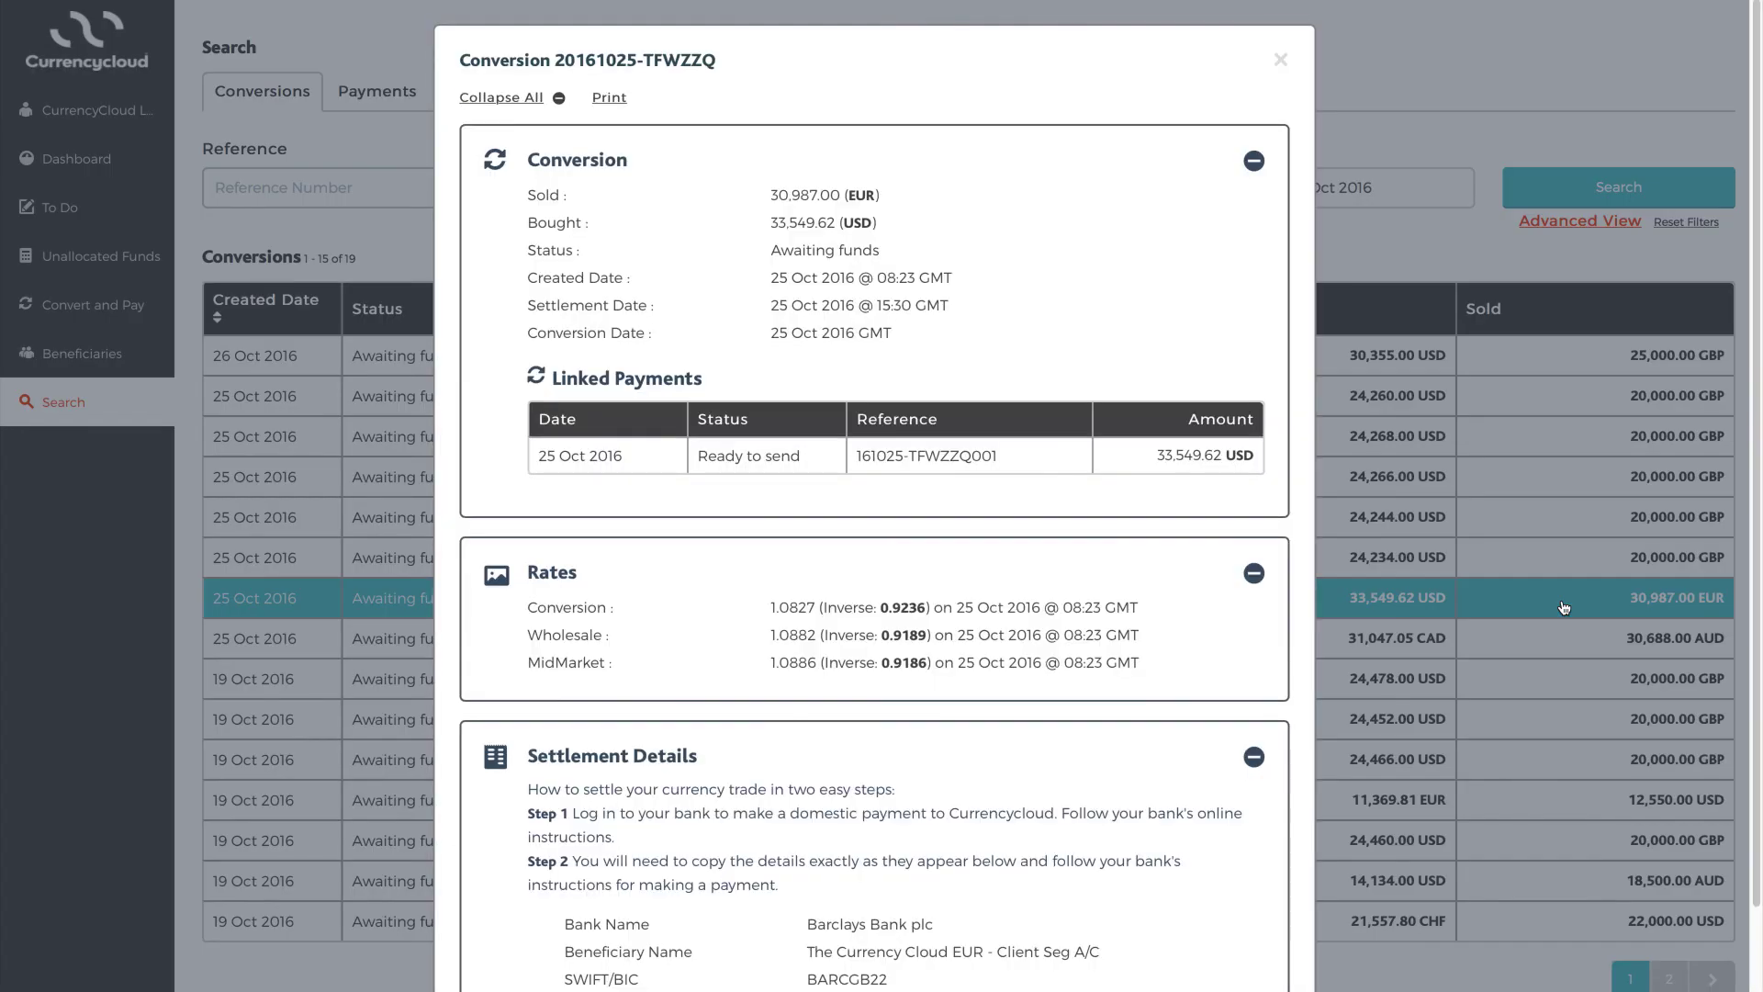
pyautogui.scroll(-2, 1160, 562)
pyautogui.scroll(2, 1162, 567)
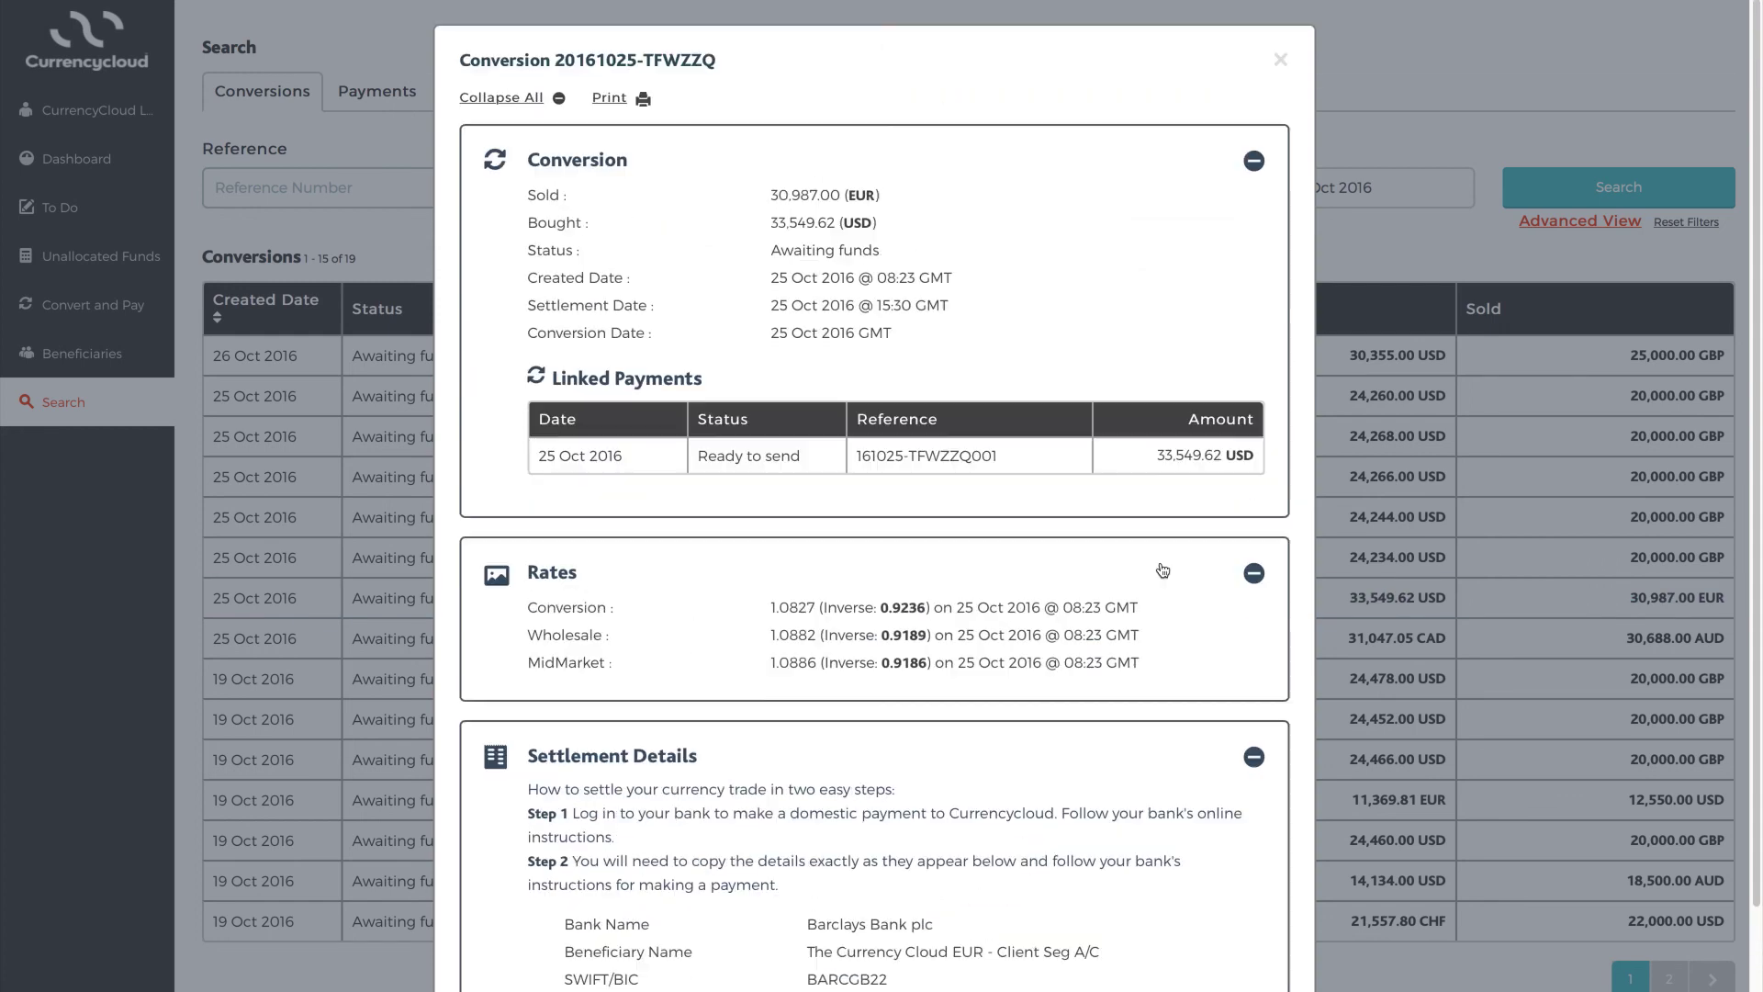
pyautogui.click(1490, 314)
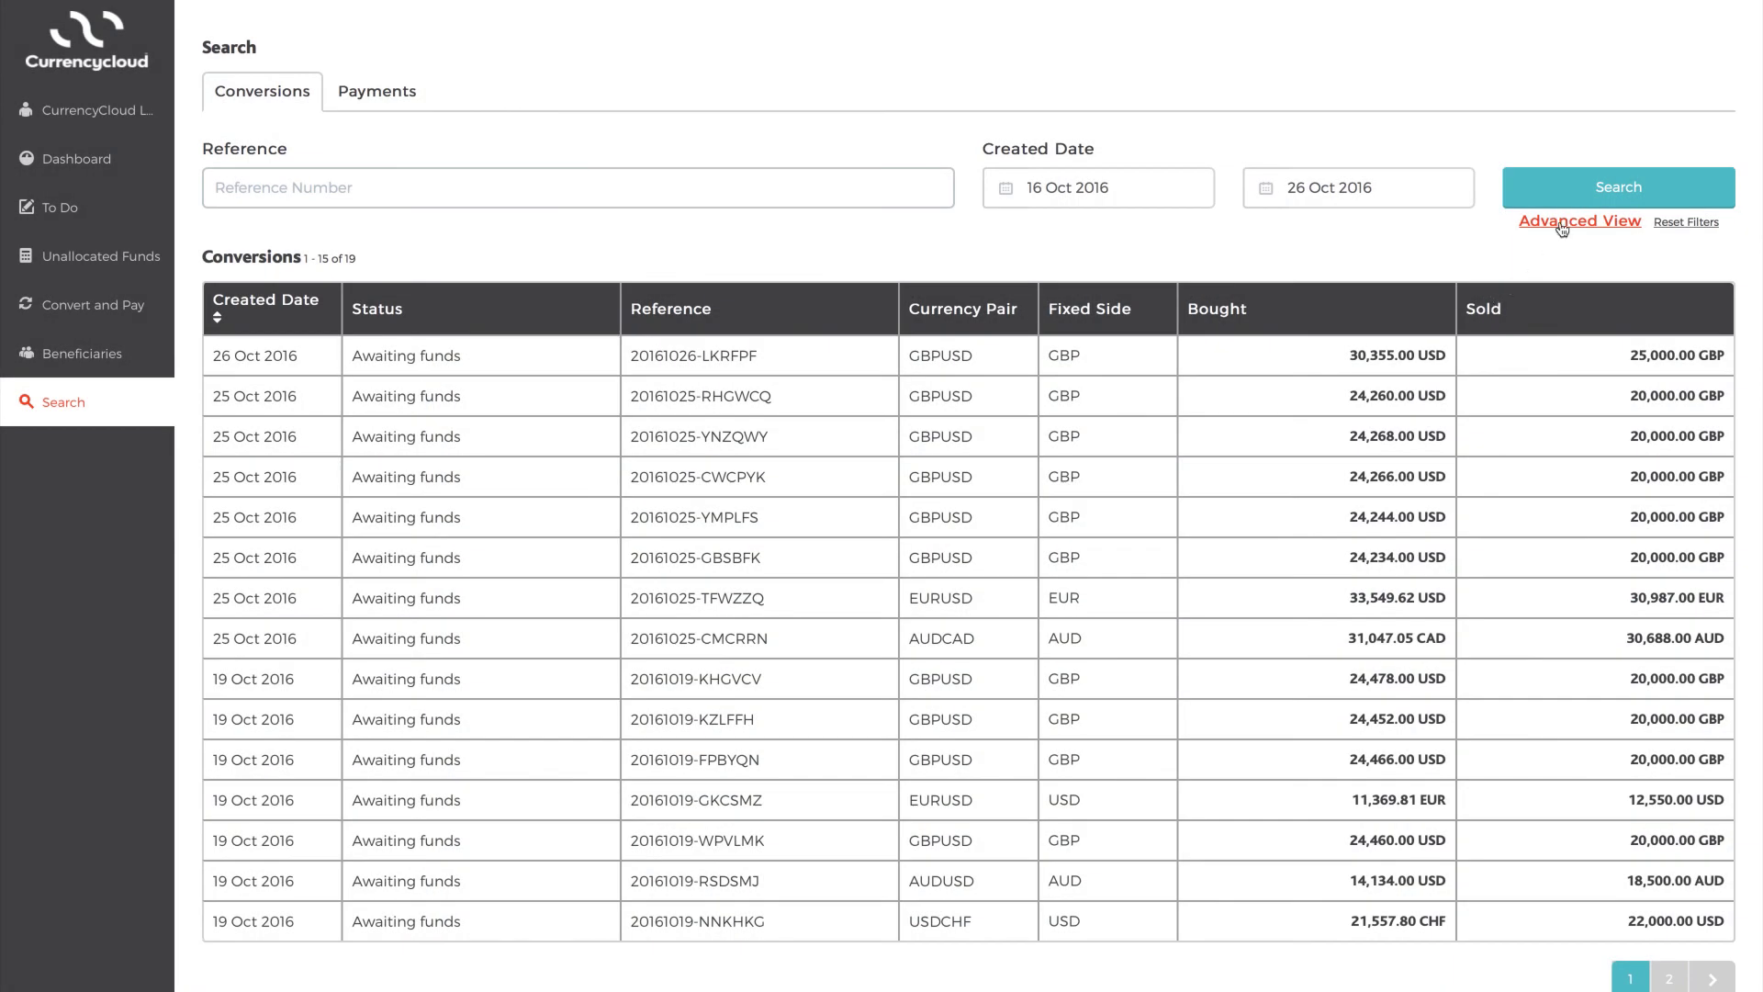
# - In advanced search, filter on Euro (EUR) as the bought currency, leaving two EURUSD results
pyautogui.click(1564, 225)
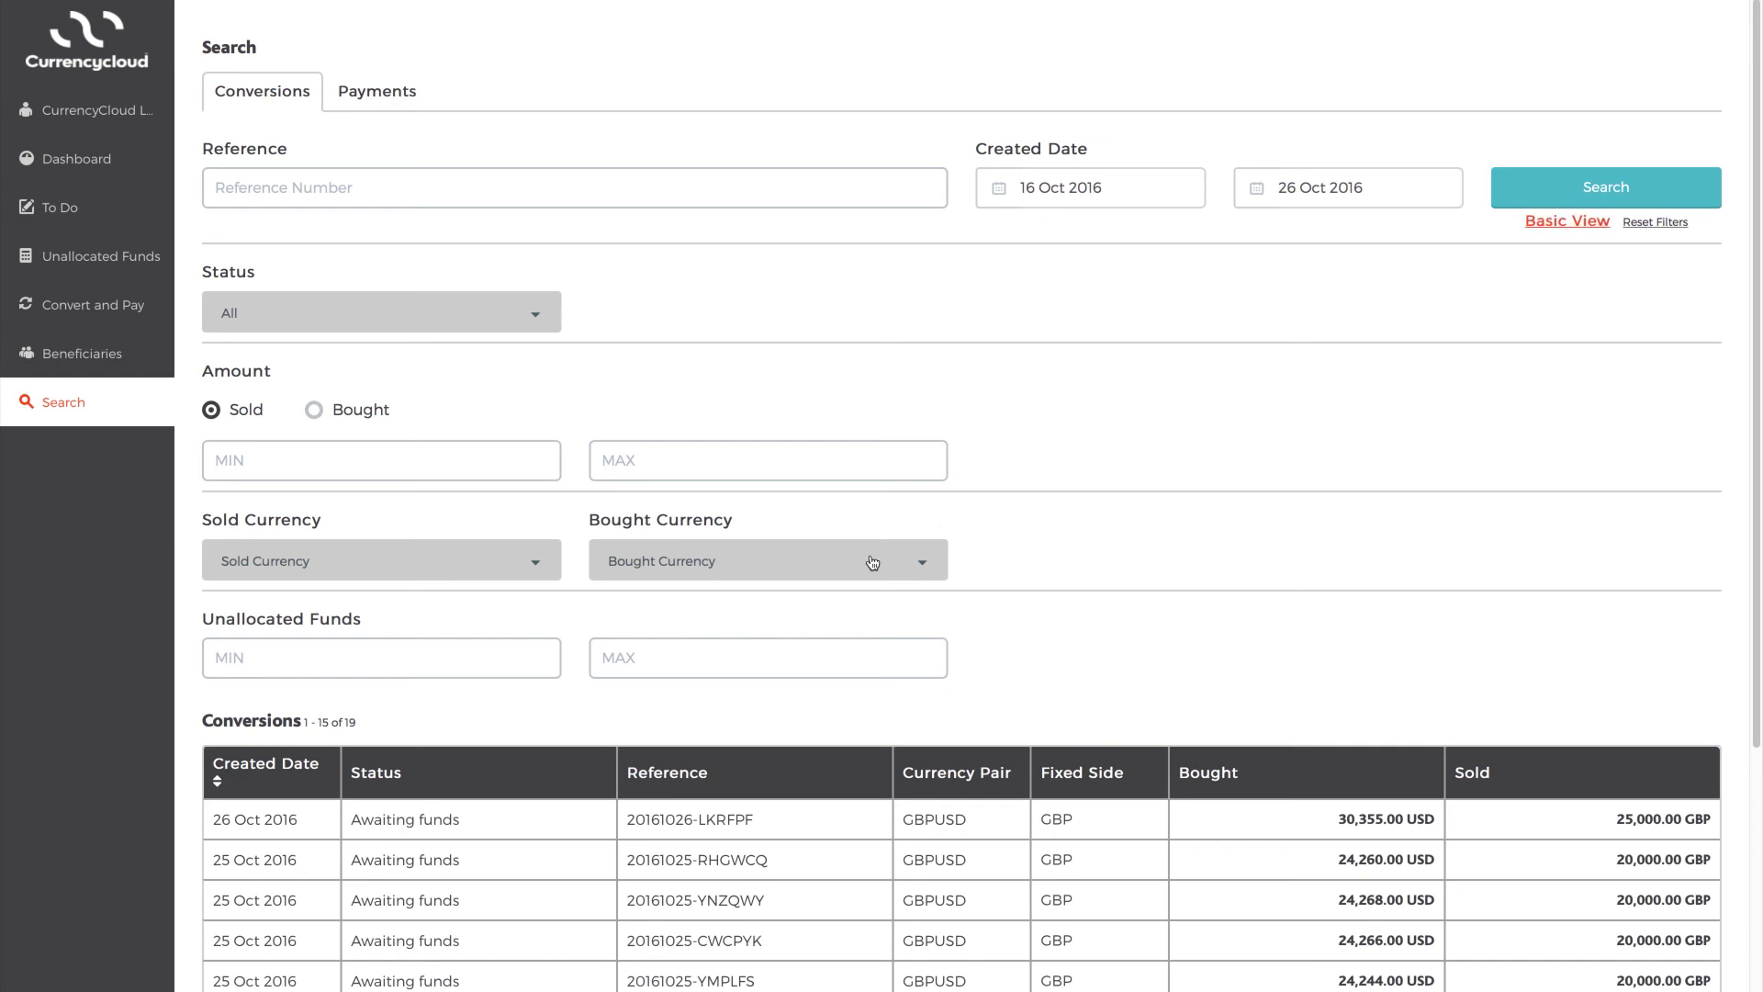
pyautogui.click(849, 568)
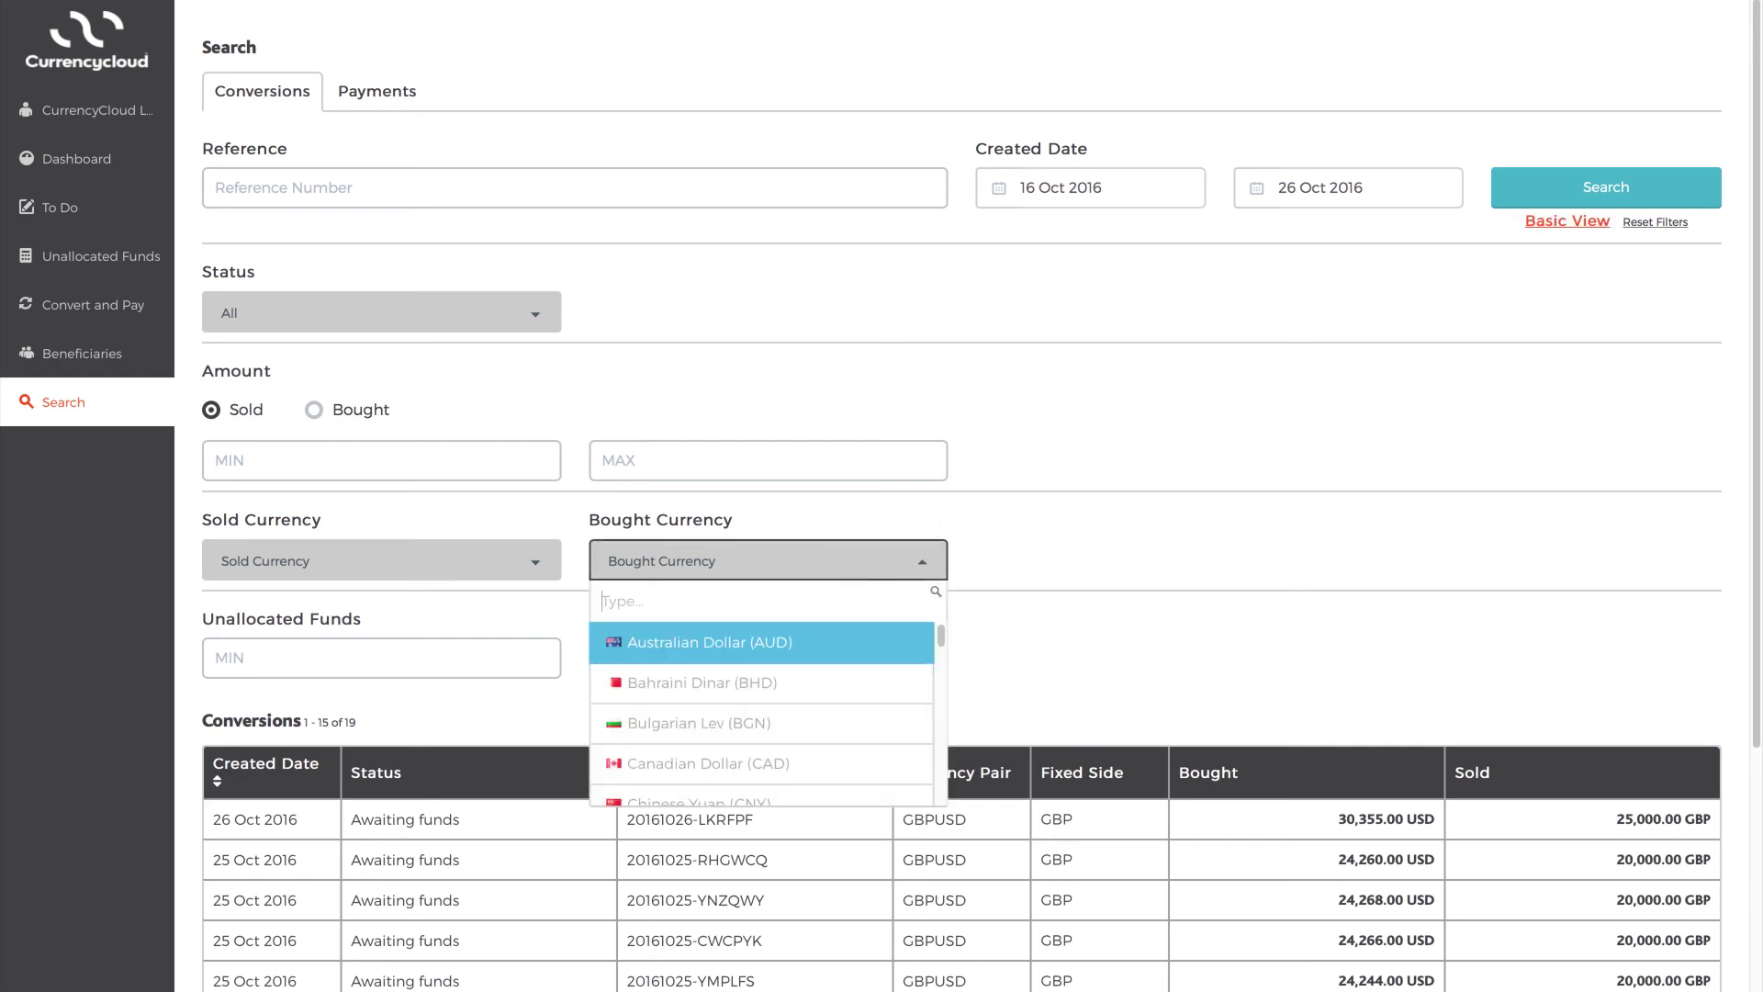
pyautogui.write('eur')
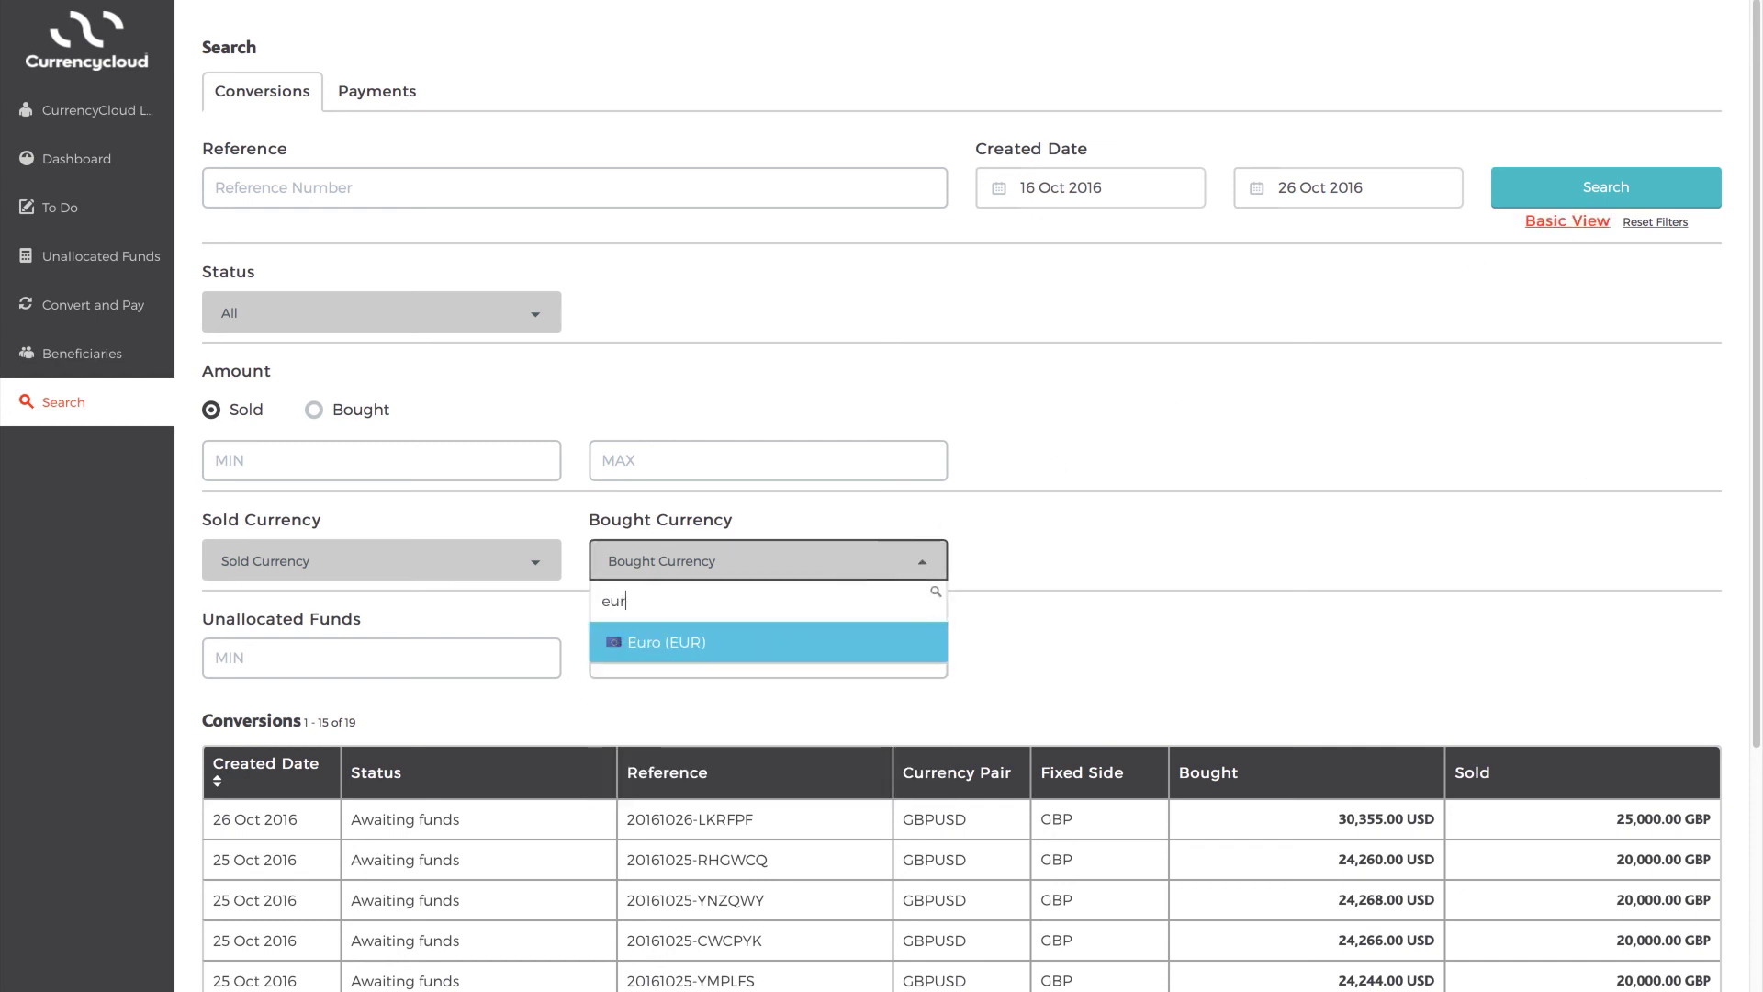
pyautogui.click(769, 641)
pyautogui.click(1648, 186)
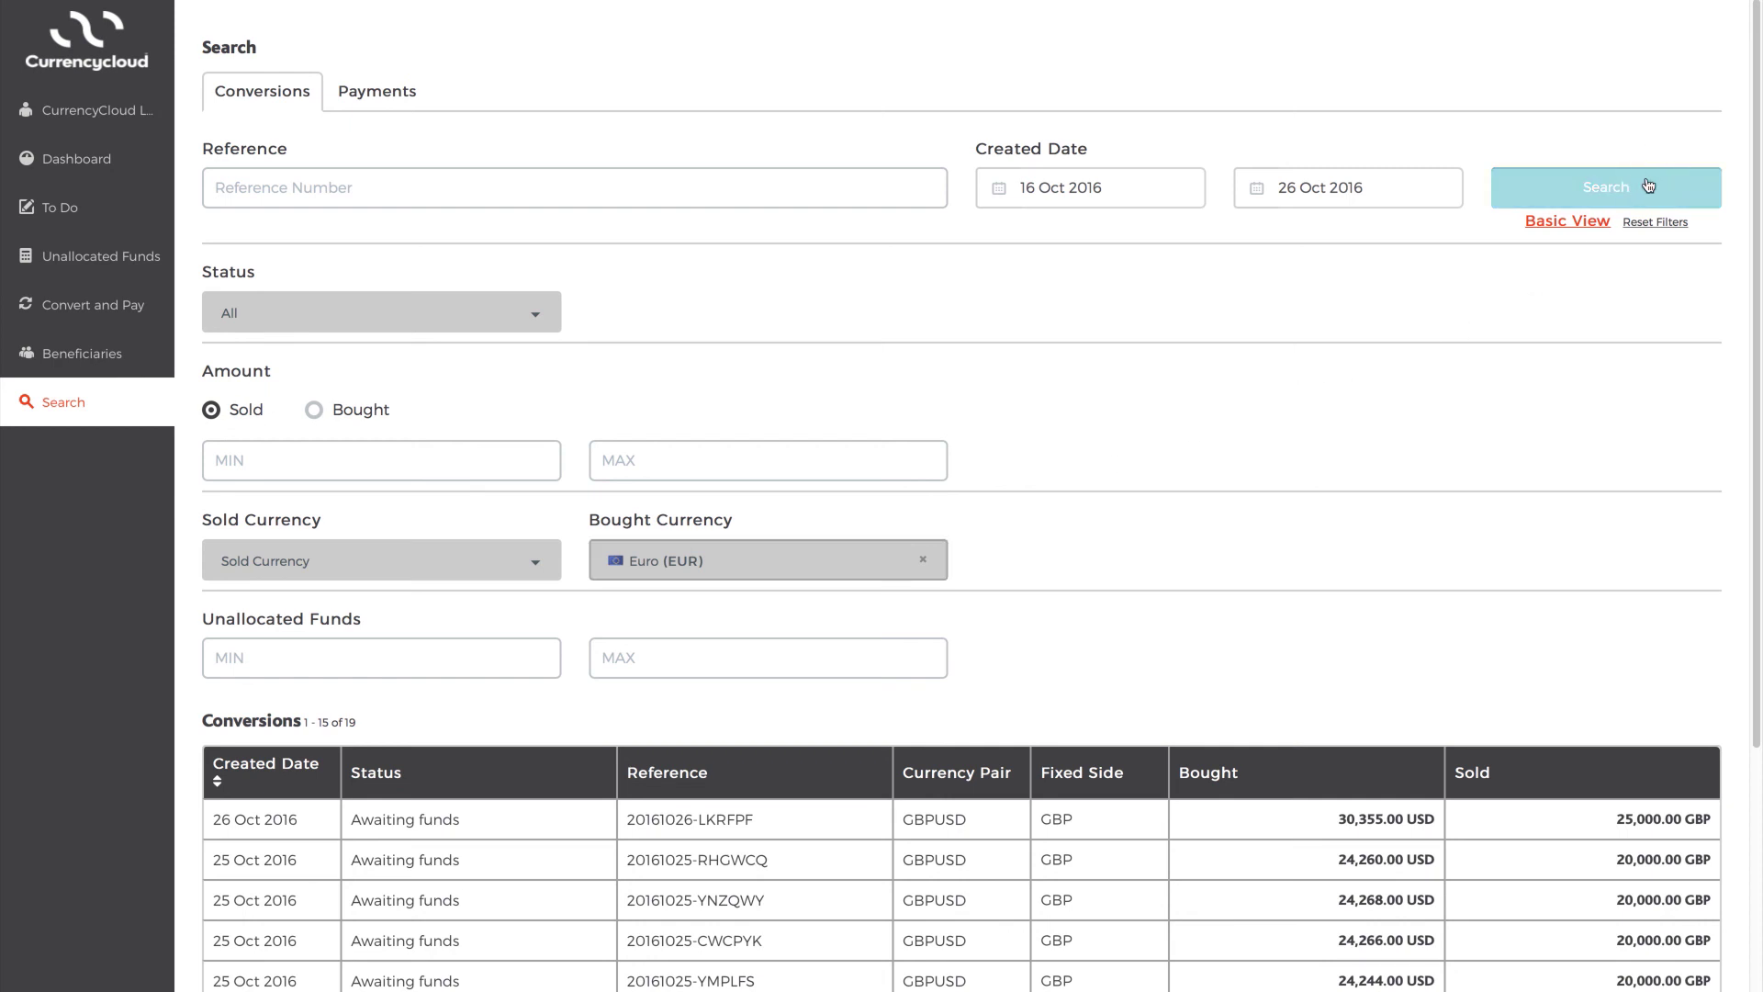